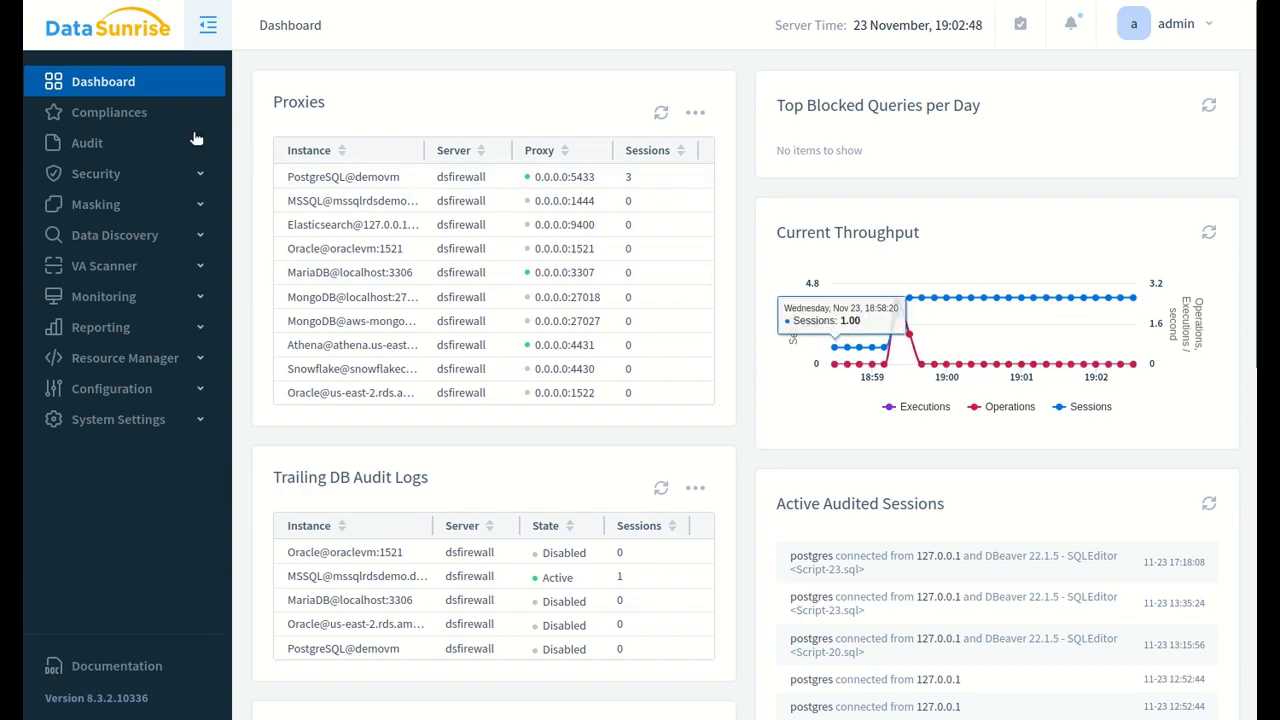
# Step: Filter the audit rules by the PostgreSQL@demovm instance and open the rule AUD02. Audit Sensitive objects in the database instance
pyautogui.click(197, 141)
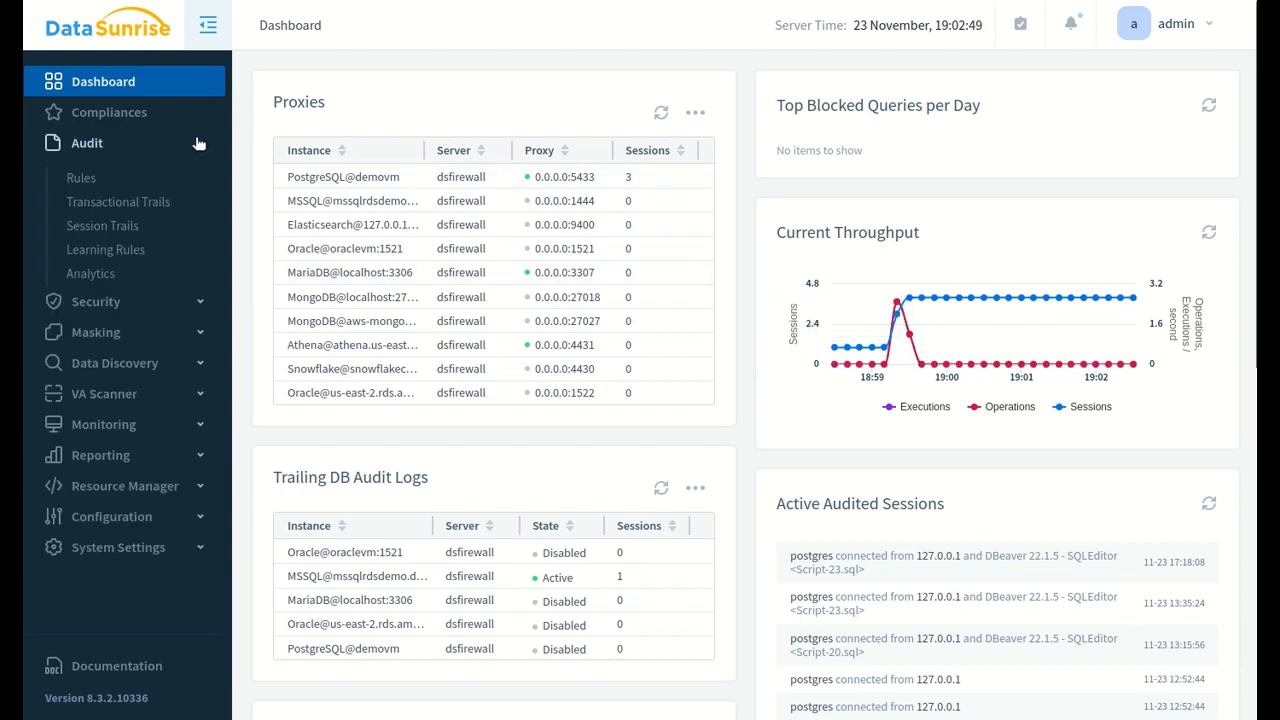
pyautogui.click(82, 175)
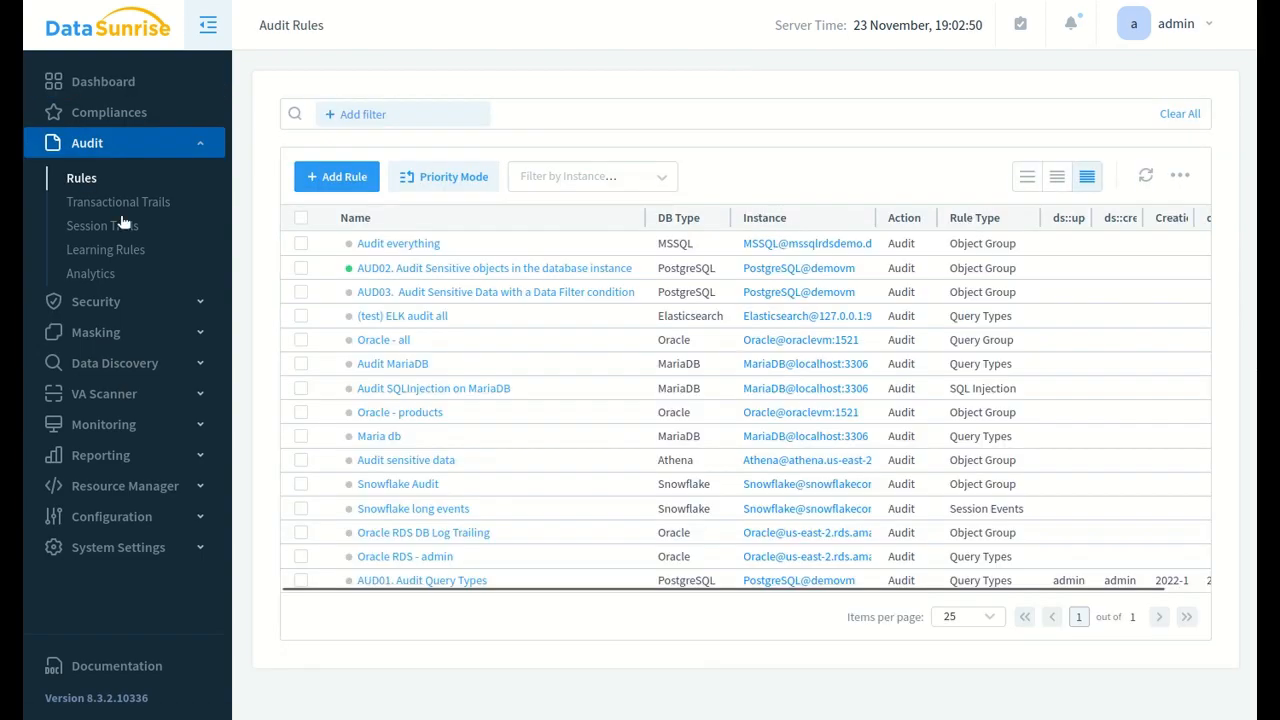
pyautogui.click(627, 179)
pyautogui.click(547, 246)
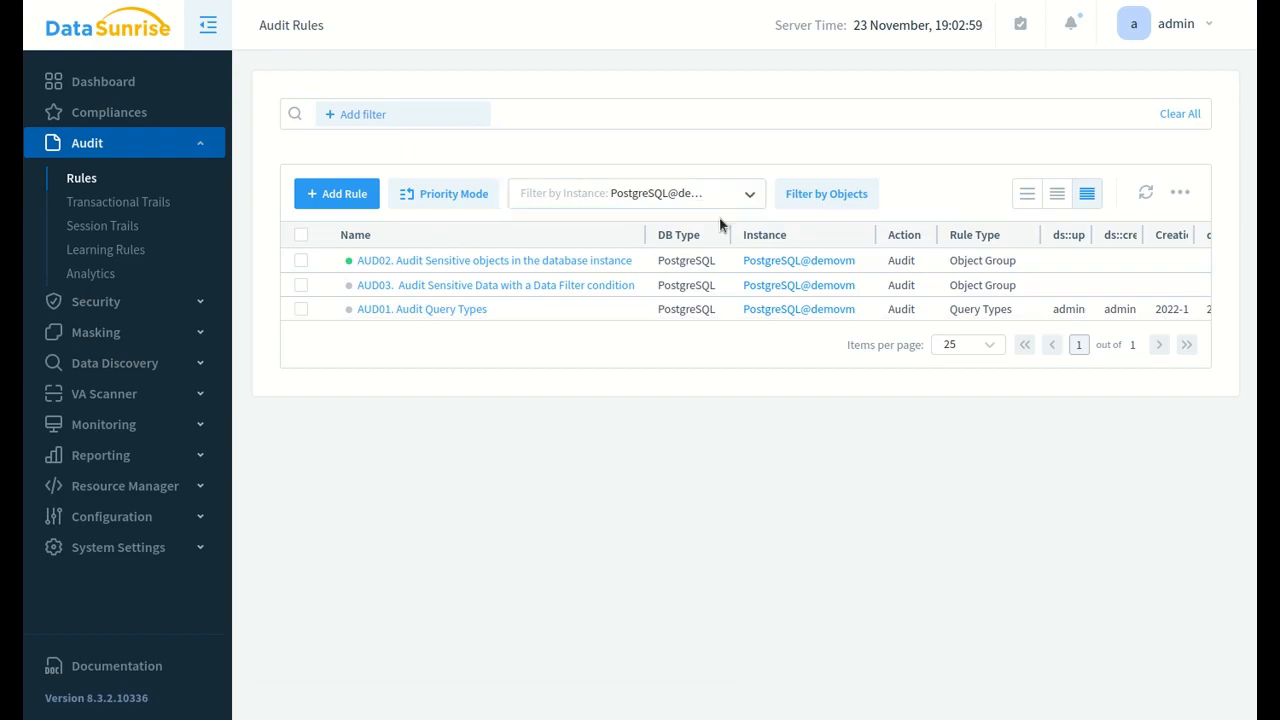
pyautogui.click(397, 261)
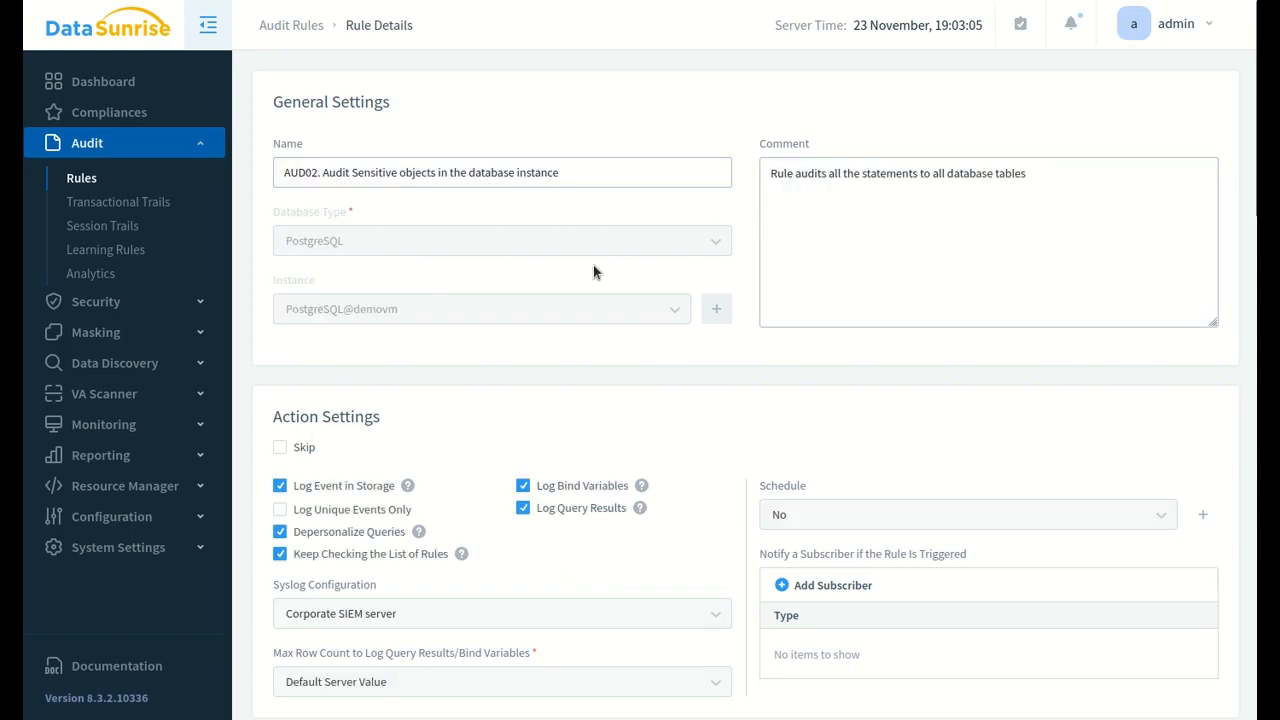
# Step: Examine the rule's action settings, including event logging, query depersonalization, Syslog configuration and subscriber notification
pyautogui.scroll(-3, 593, 265)
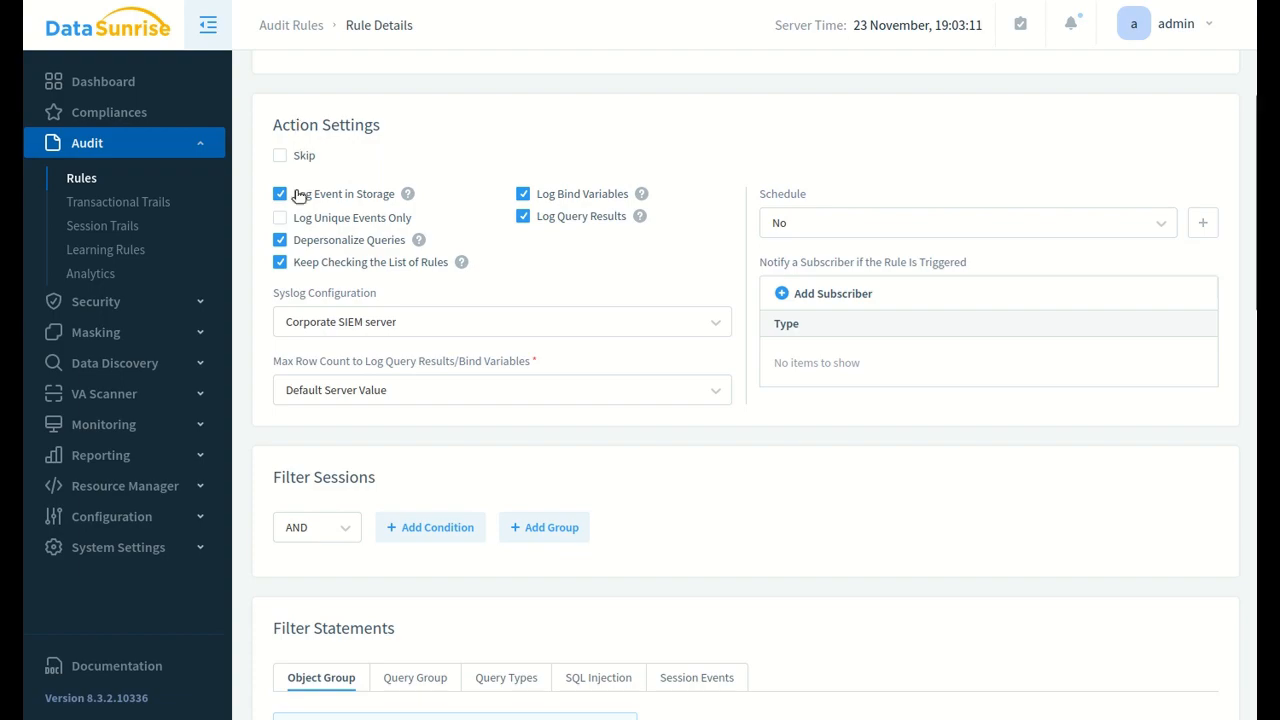
pyautogui.moveTo(406, 198)
pyautogui.moveTo(417, 243)
pyautogui.scroll(-1, 865, 303)
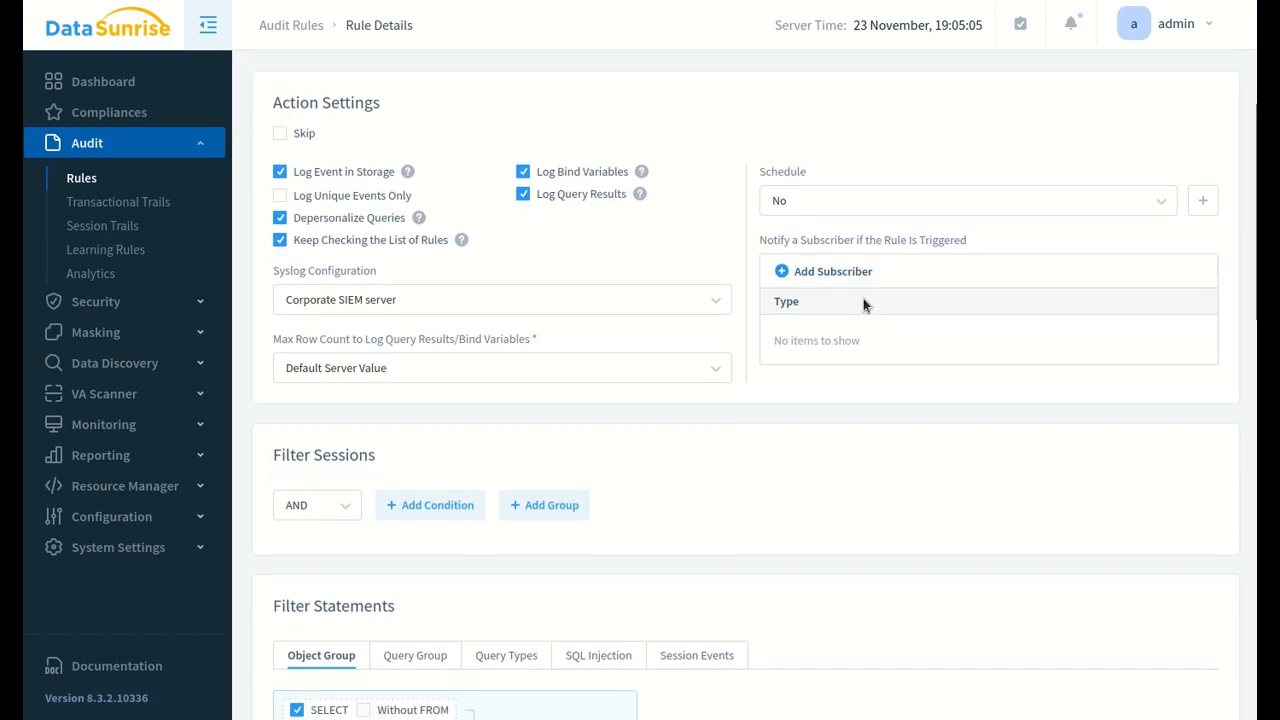
pyautogui.scroll(-3, 863, 298)
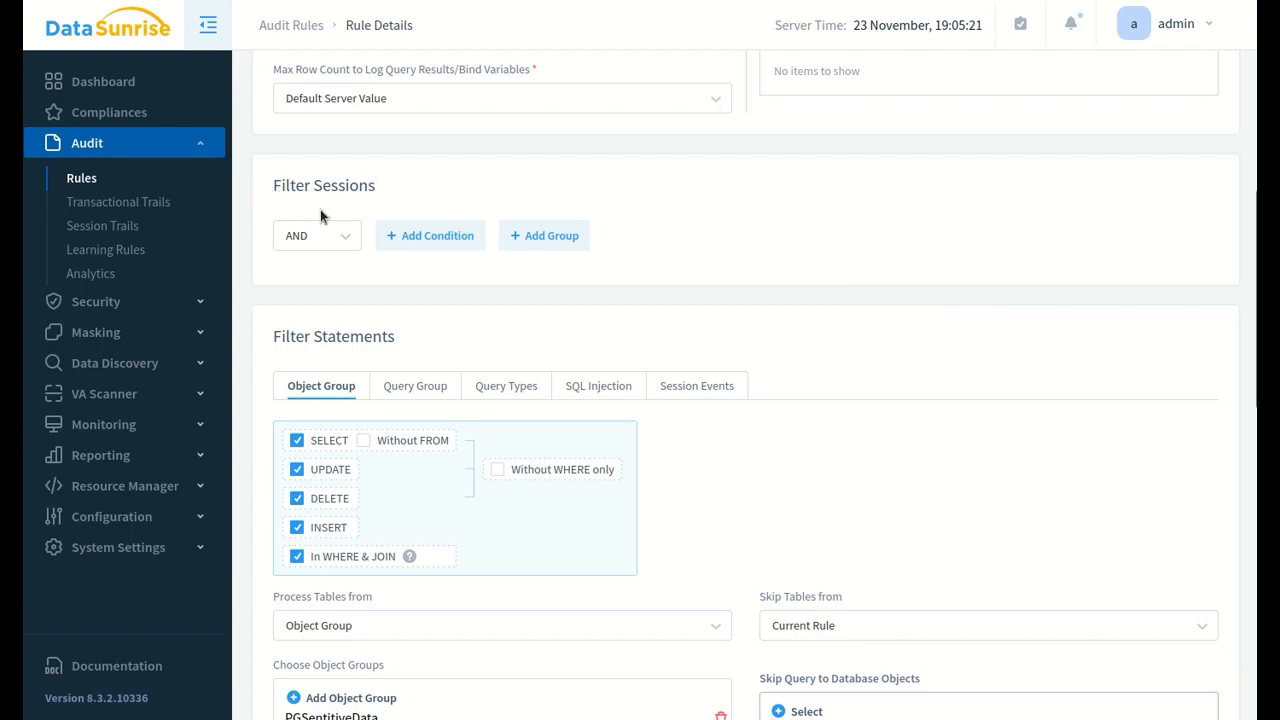
pyautogui.click(430, 236)
pyautogui.click(398, 280)
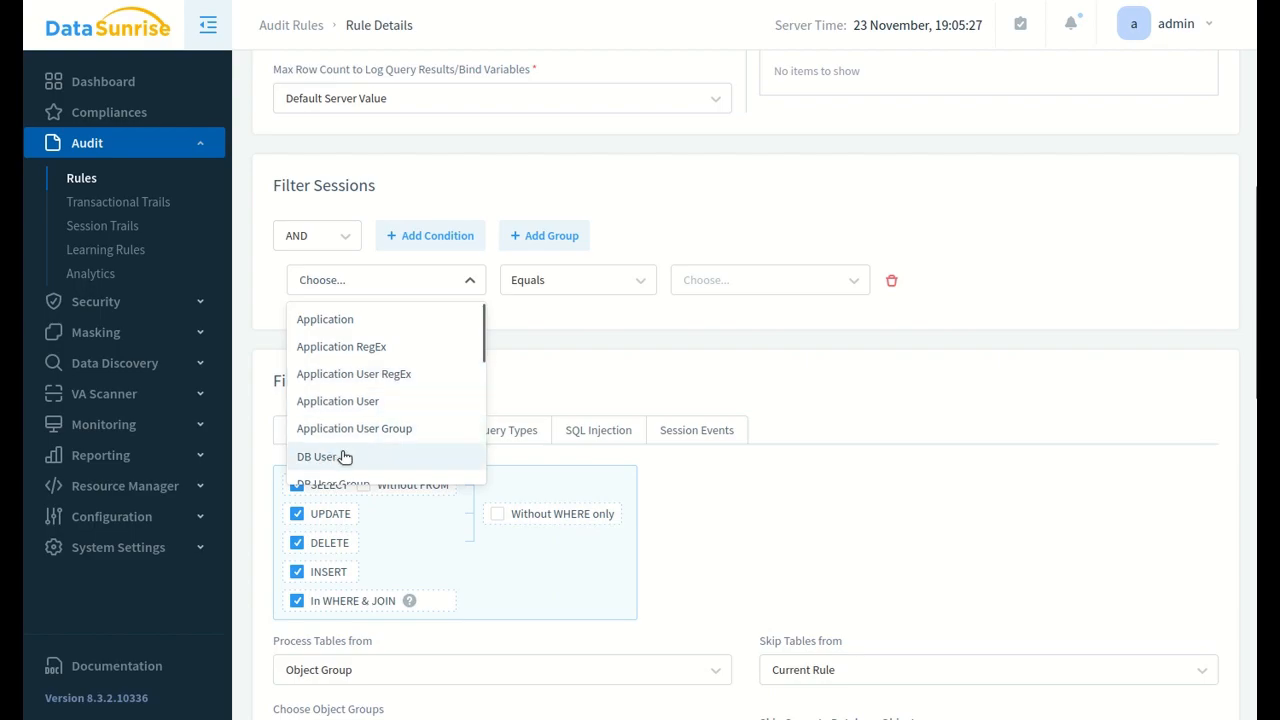
pyautogui.scroll(-1, 343, 457)
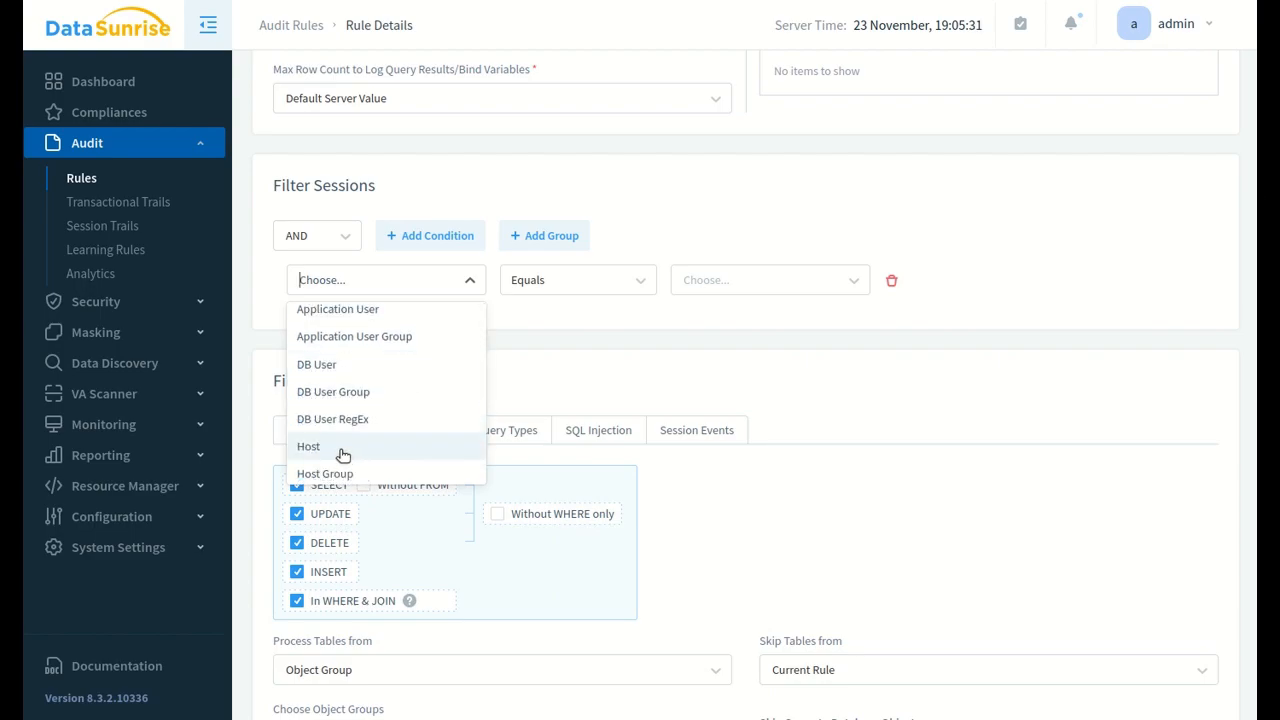
pyautogui.click(893, 284)
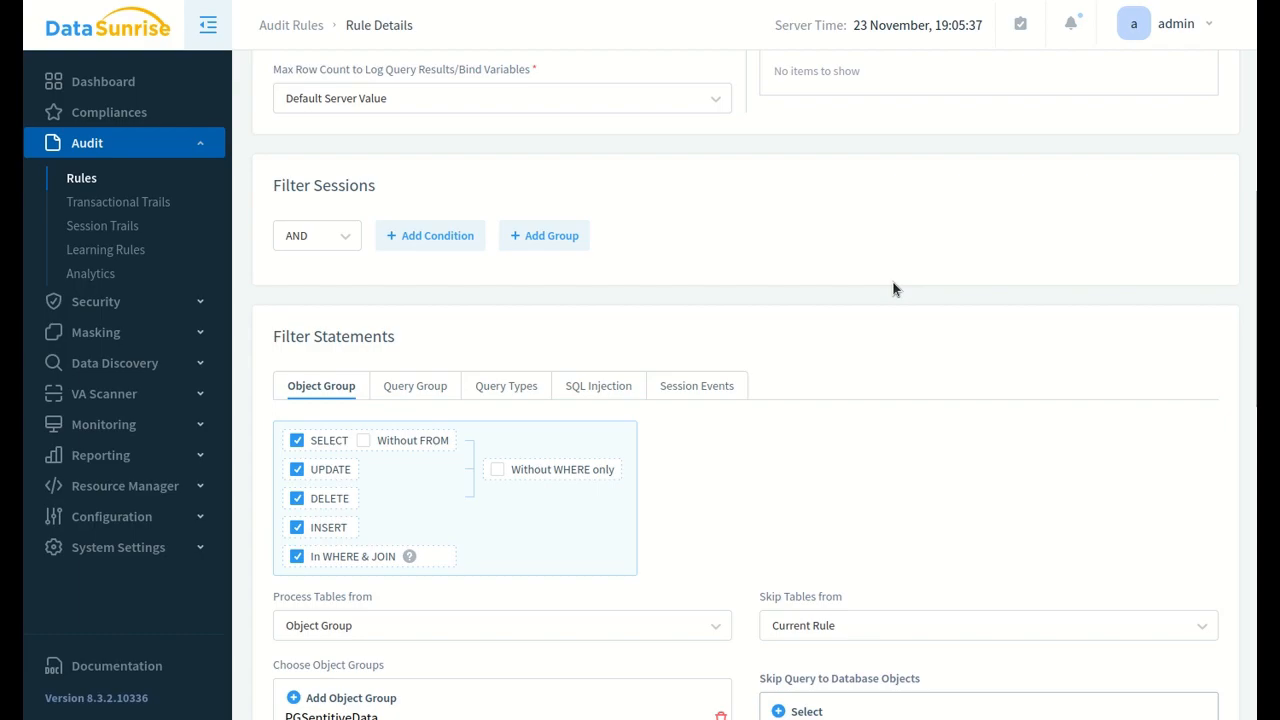
# Step: Examine the rule's Object Group statement filter and the available sources for the tables it processes
pyautogui.scroll(-2, 866, 288)
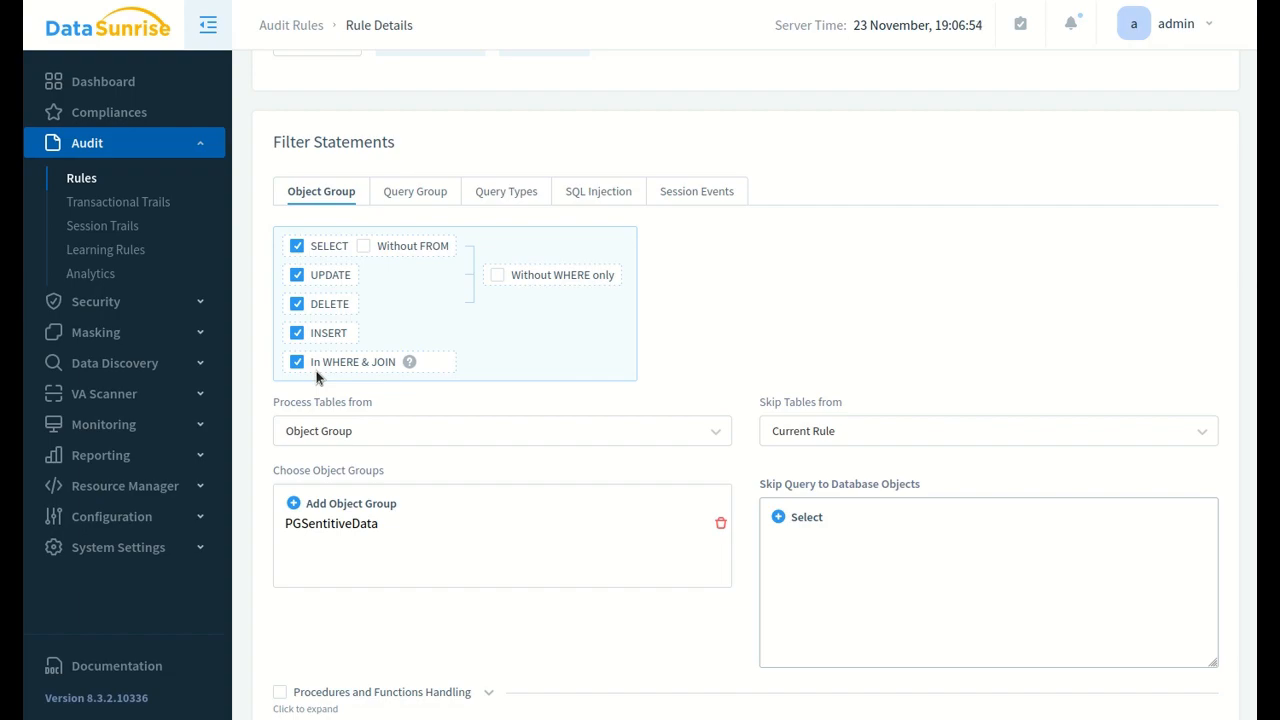
pyautogui.click(304, 432)
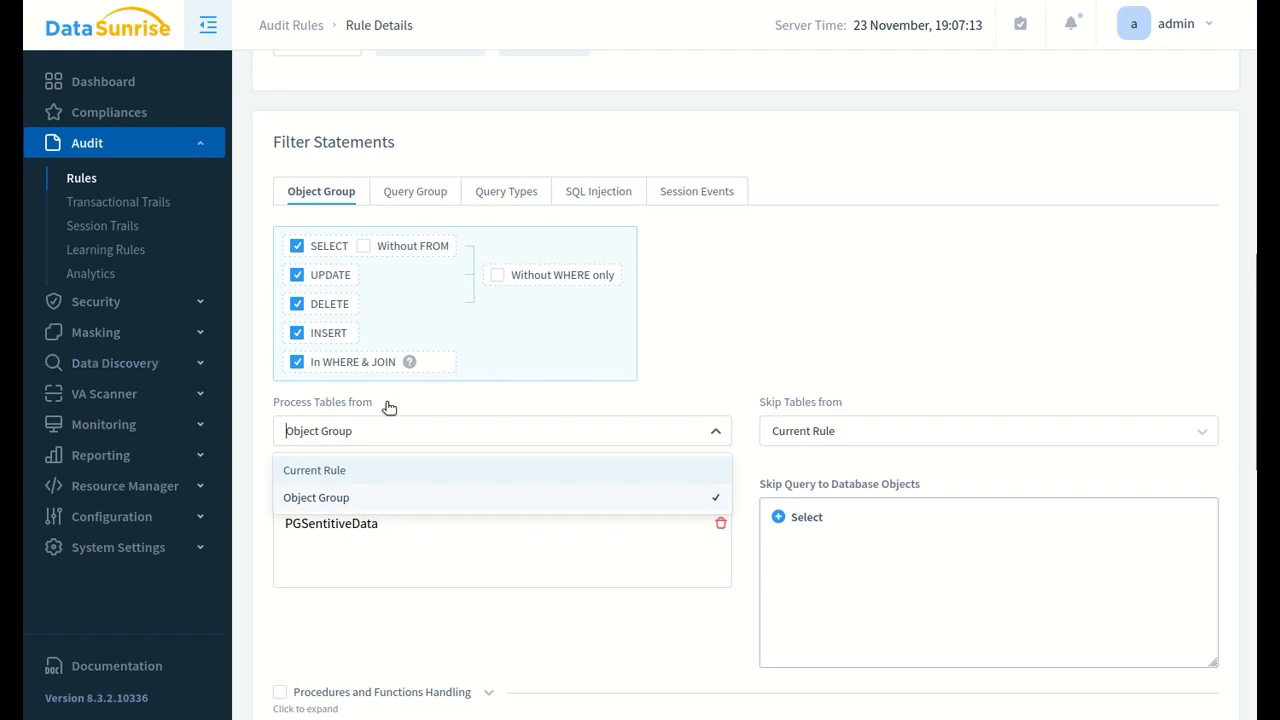
pyautogui.click(703, 347)
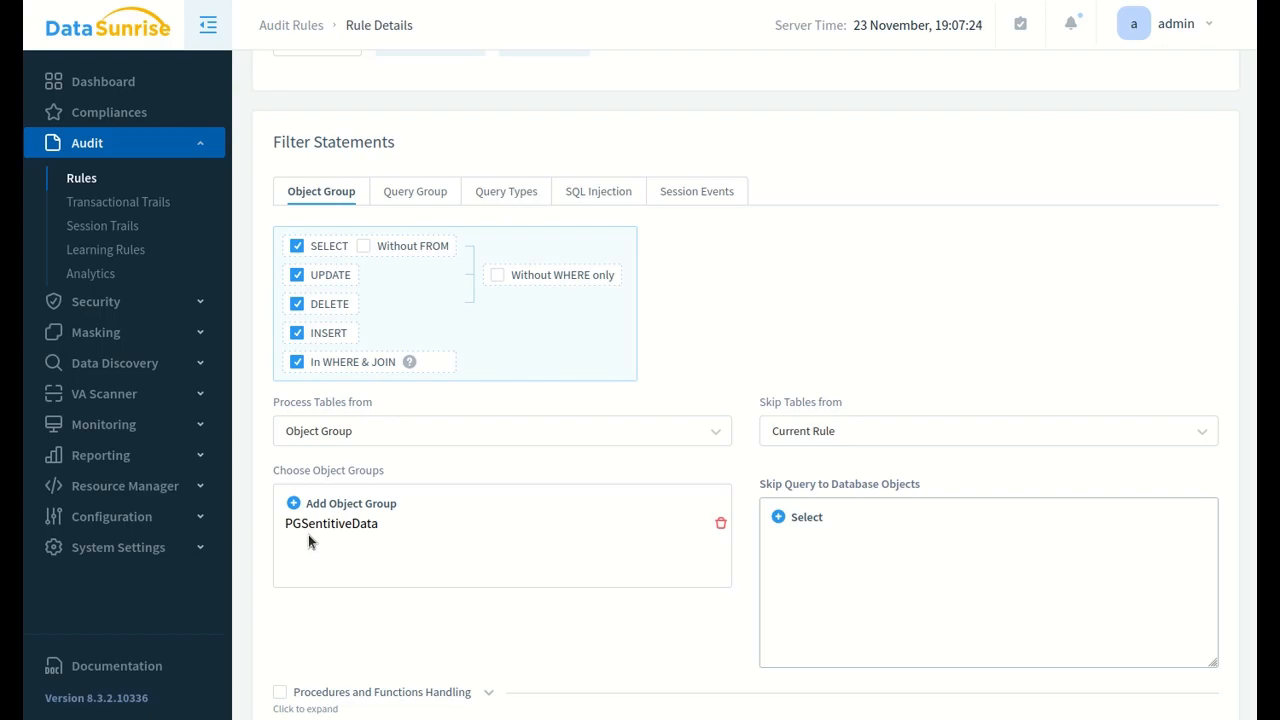
# Step: Open the PGSentitiveData object group for editing and remove the discovery database's DS_ENVIRONMENT schema from it
pyautogui.click(202, 521)
pyautogui.scroll(-2, 165, 522)
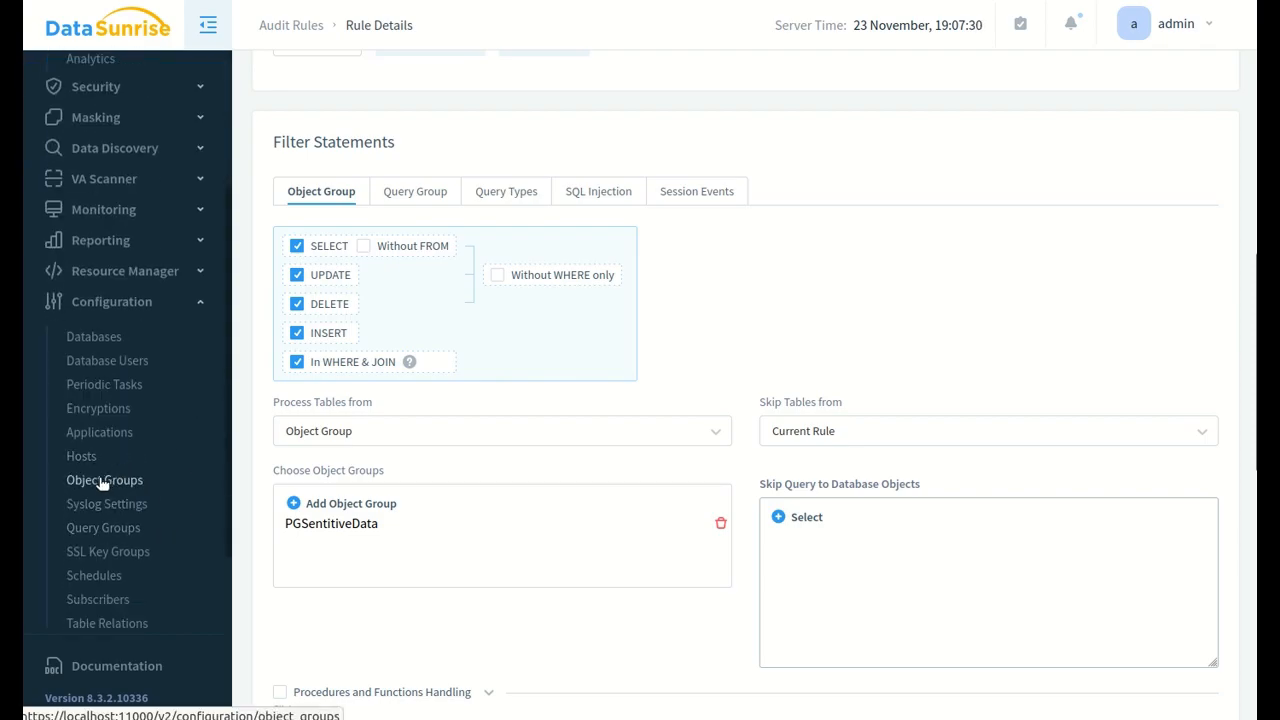
pyautogui.click(100, 480)
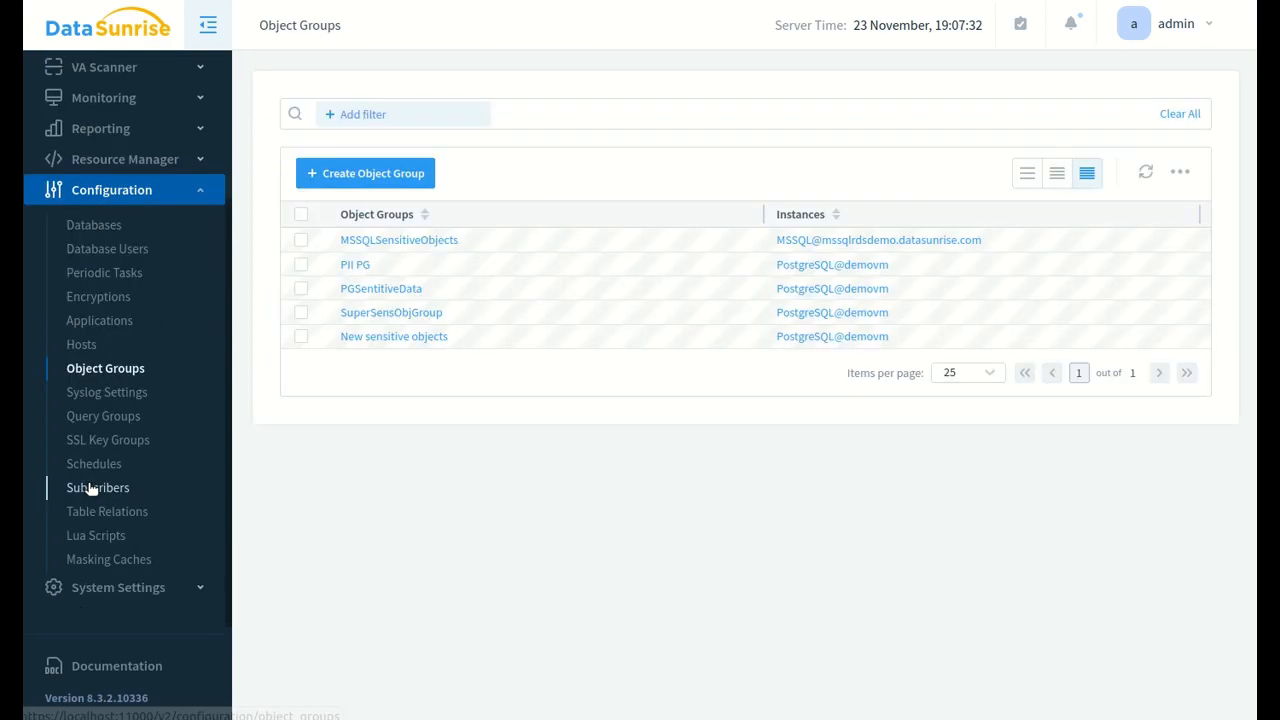
pyautogui.click(400, 290)
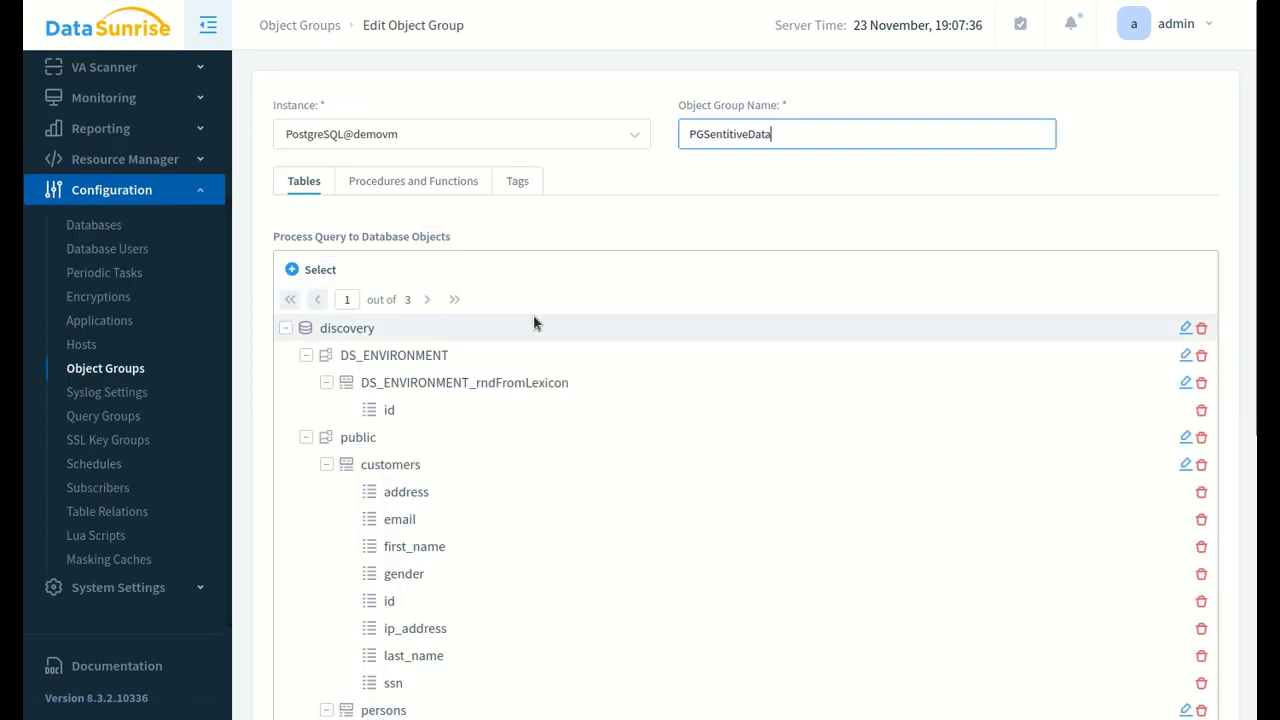
pyautogui.scroll(-1, 534, 322)
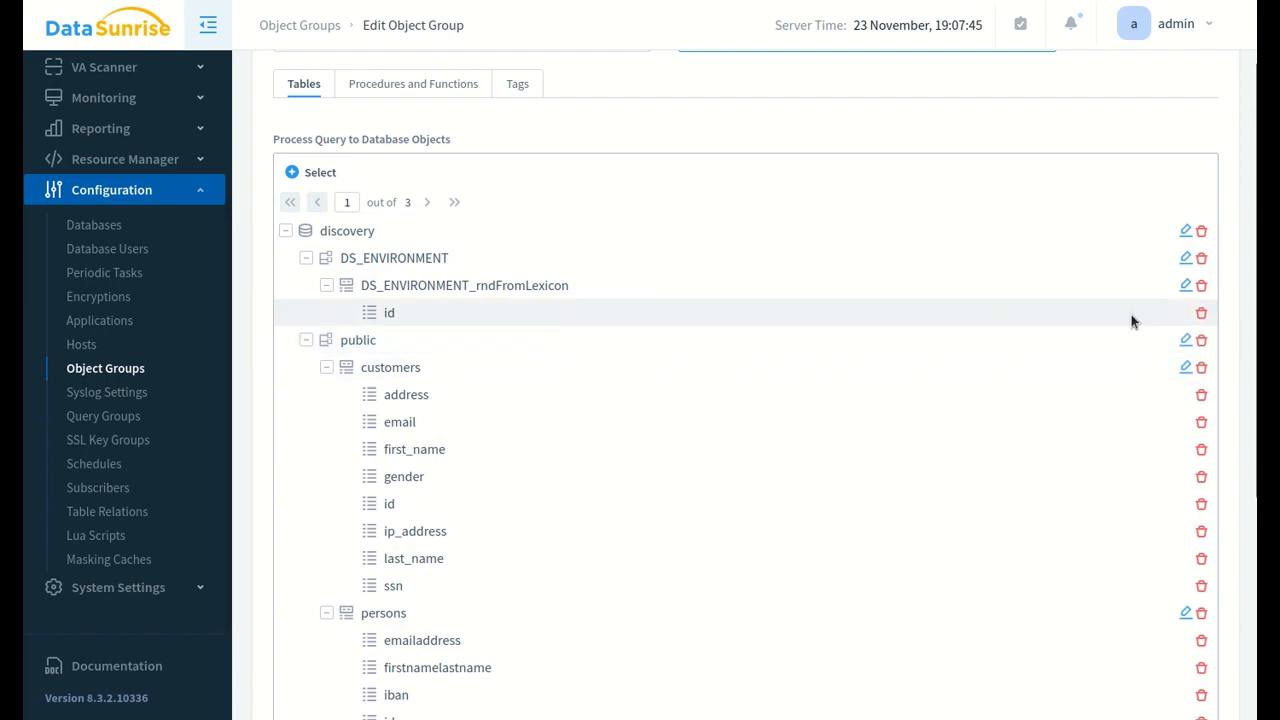
pyautogui.click(1202, 259)
# Step: Remove the id columns of the masking database's persons and sales tables from the object group
pyautogui.scroll(-3, 483, 280)
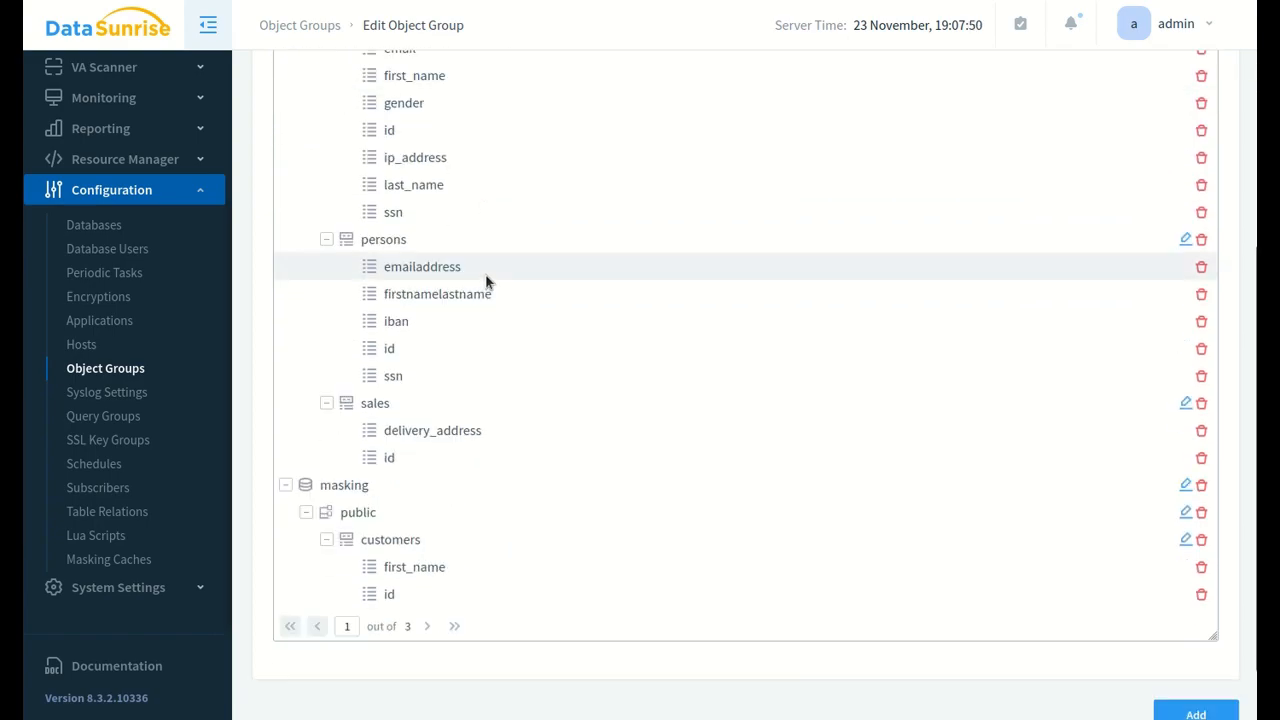
pyautogui.click(426, 626)
pyautogui.scroll(-2, 599, 371)
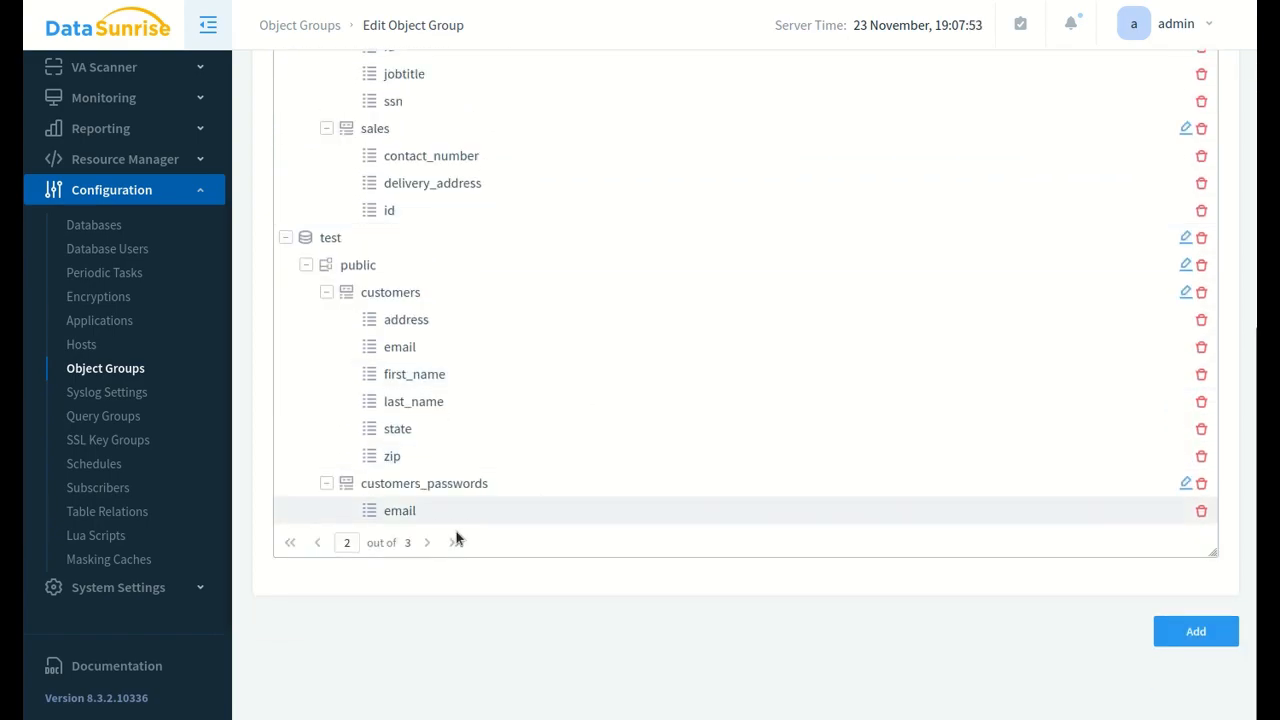
pyautogui.scroll(4, 613, 397)
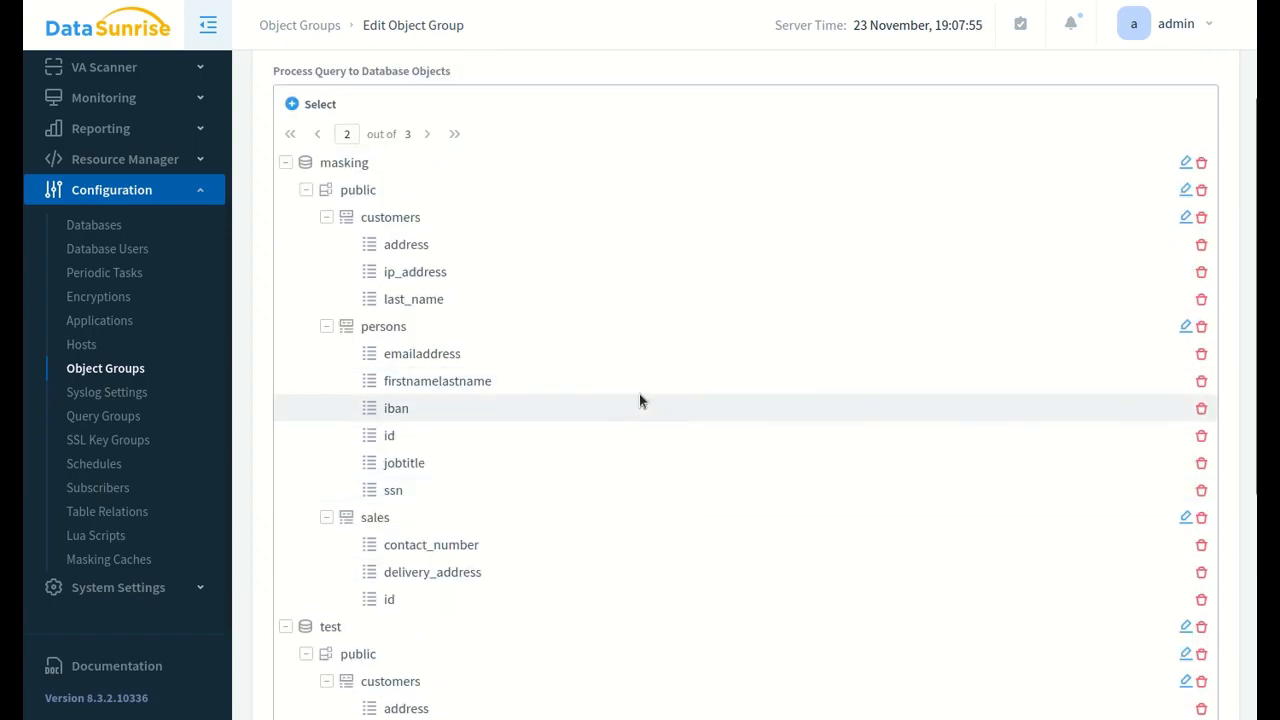
pyautogui.scroll(-2, 641, 400)
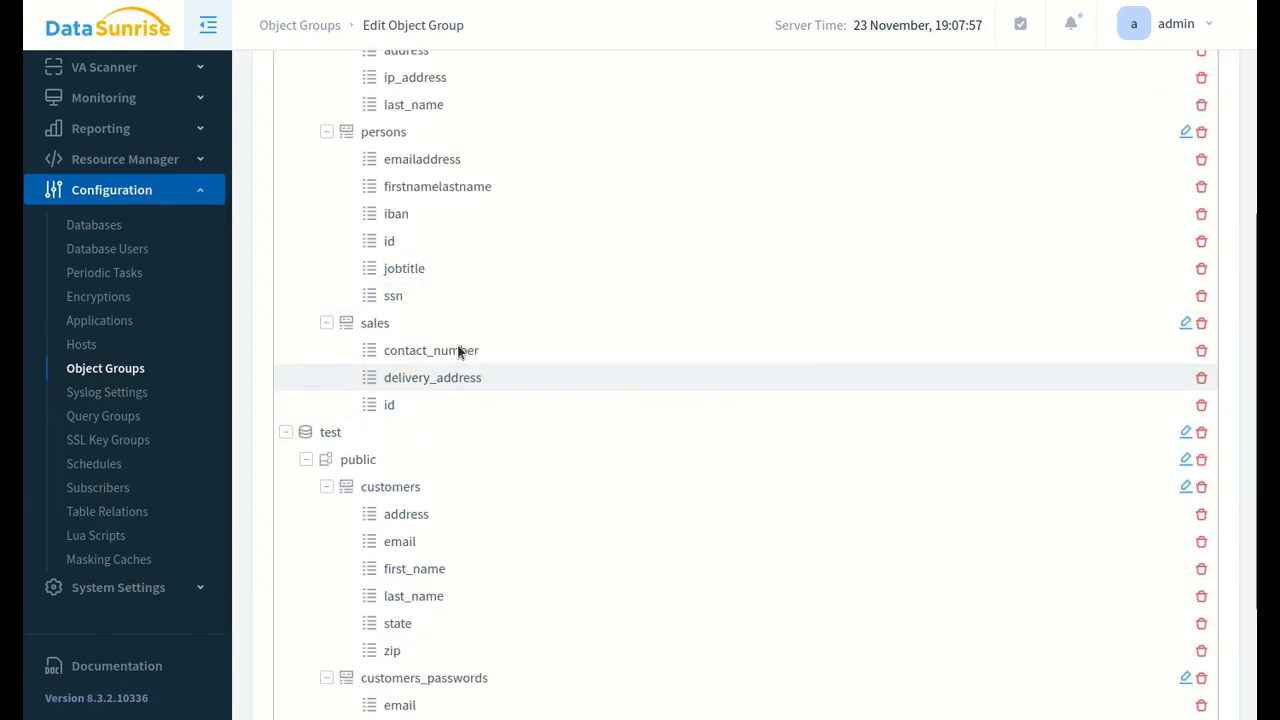
pyautogui.click(1201, 242)
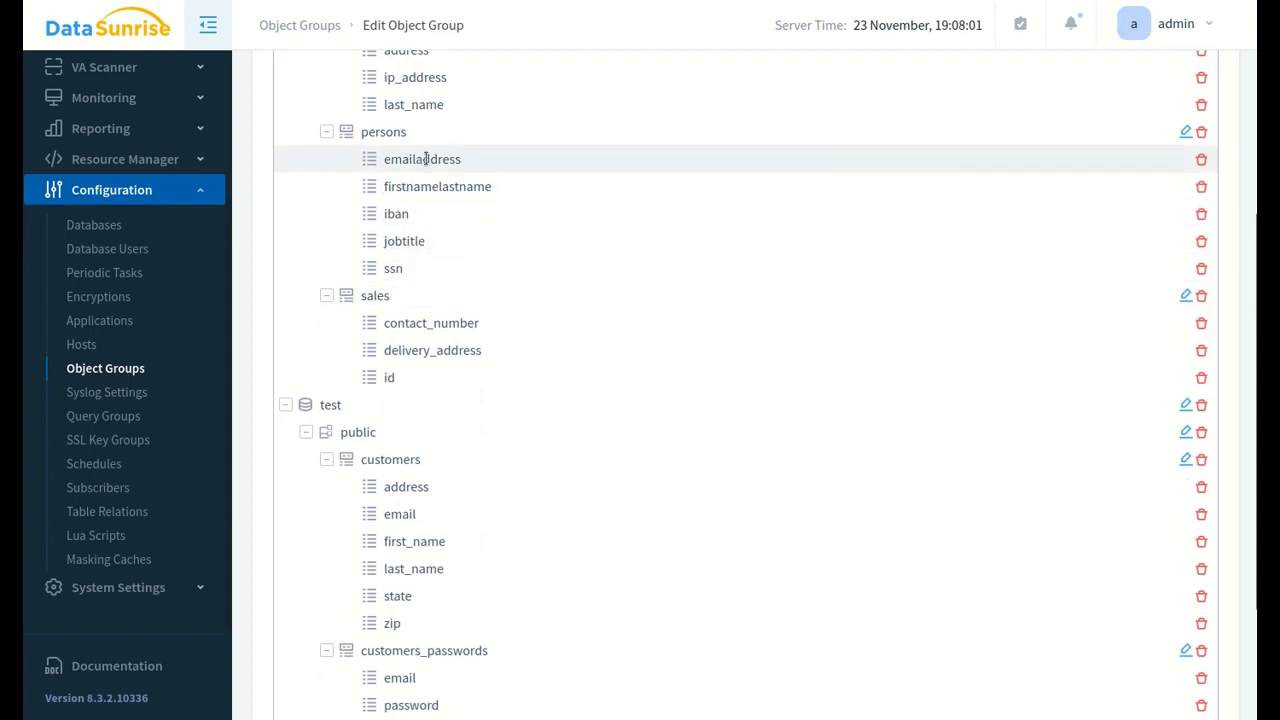
pyautogui.scroll(1, 427, 160)
pyautogui.scroll(-2, 400, 267)
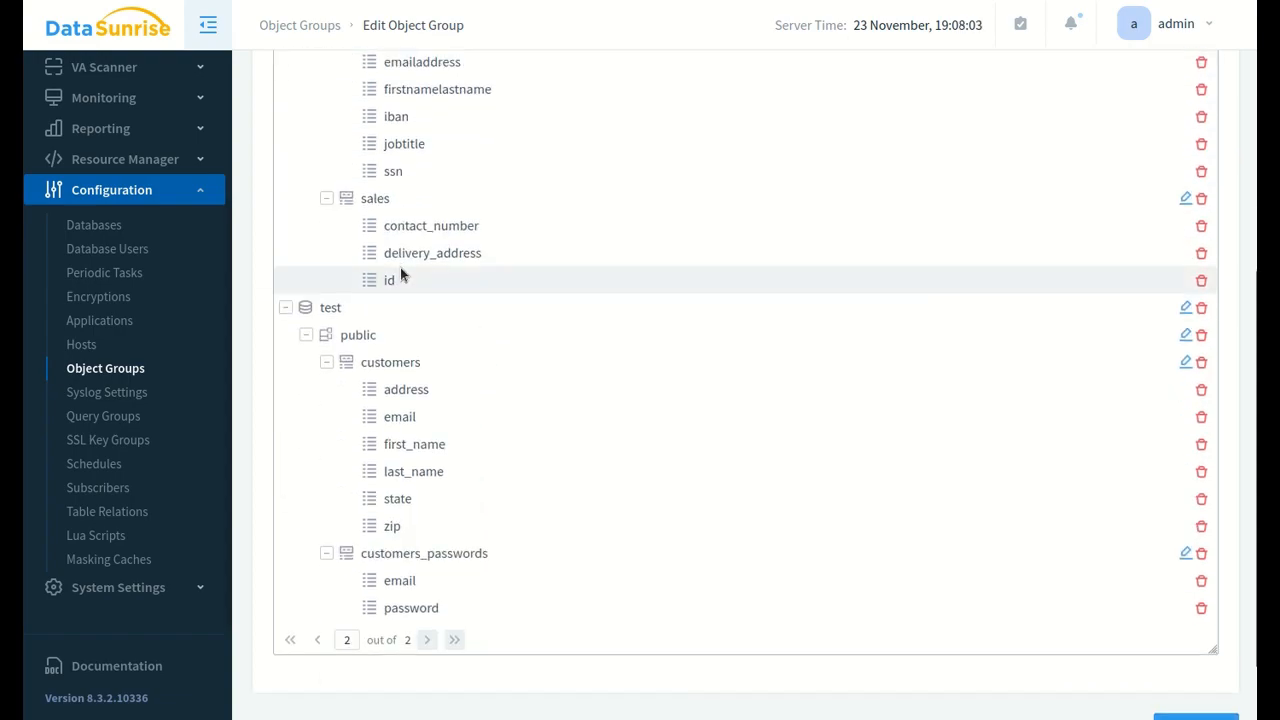
pyautogui.click(1201, 283)
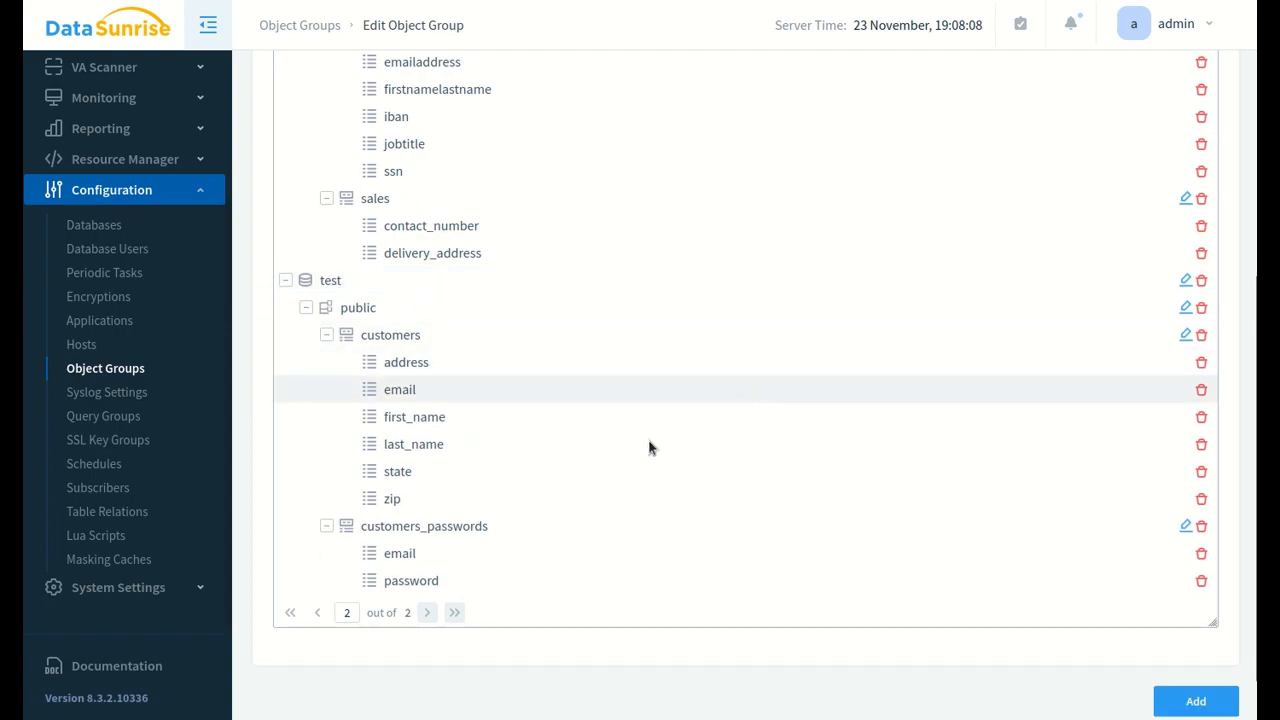
# Step: Check the remaining objects on the object group's first page and save the edited PGSentitiveData group
pyautogui.click(317, 612)
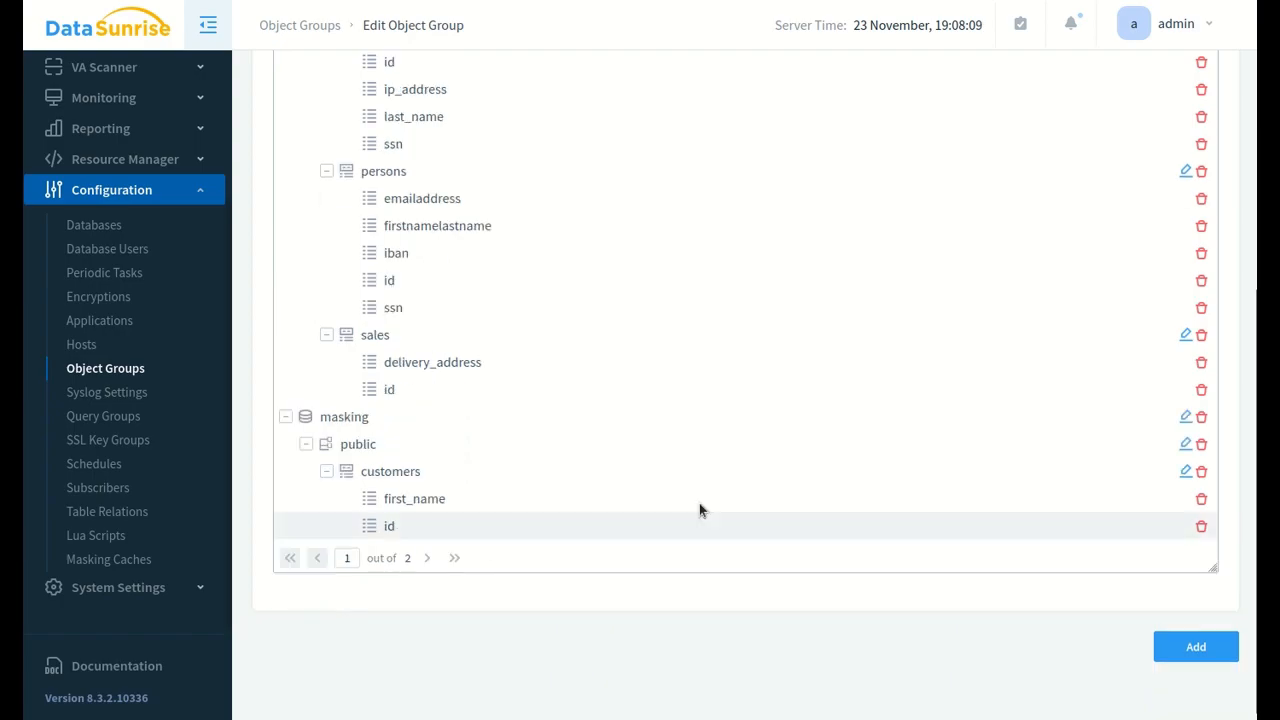
pyautogui.scroll(4, 940, 484)
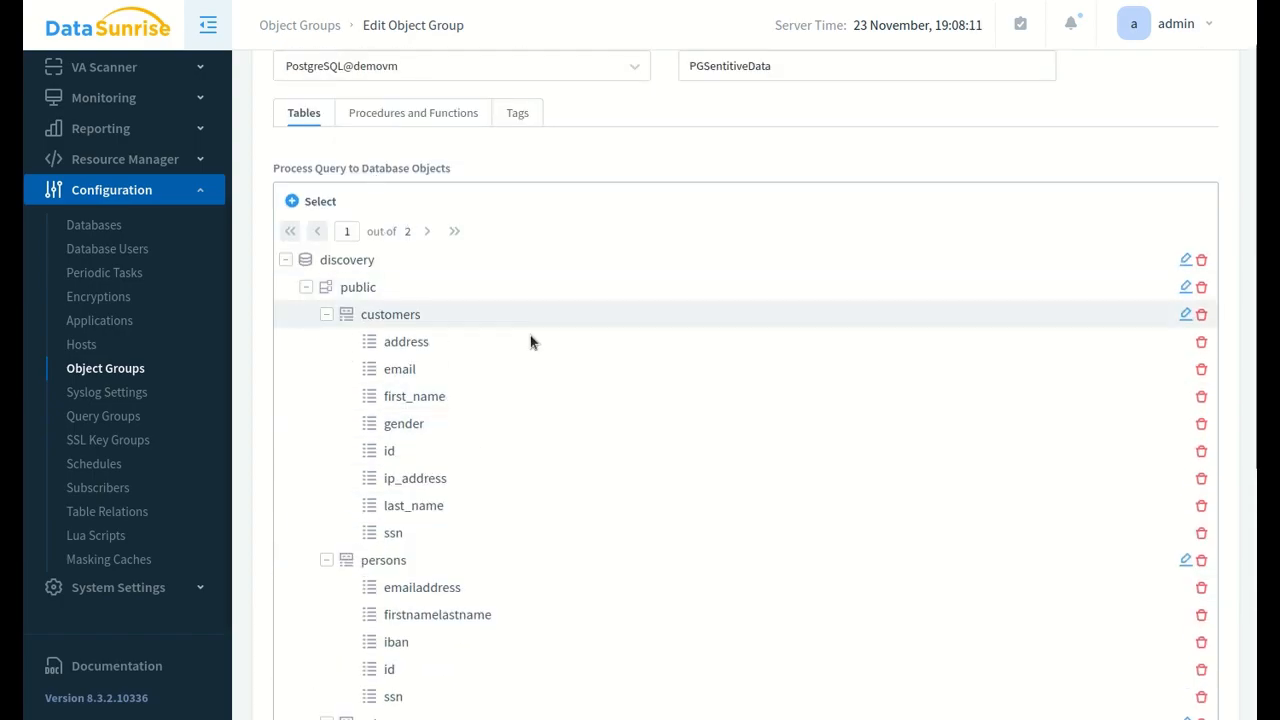
pyautogui.scroll(-4, 776, 397)
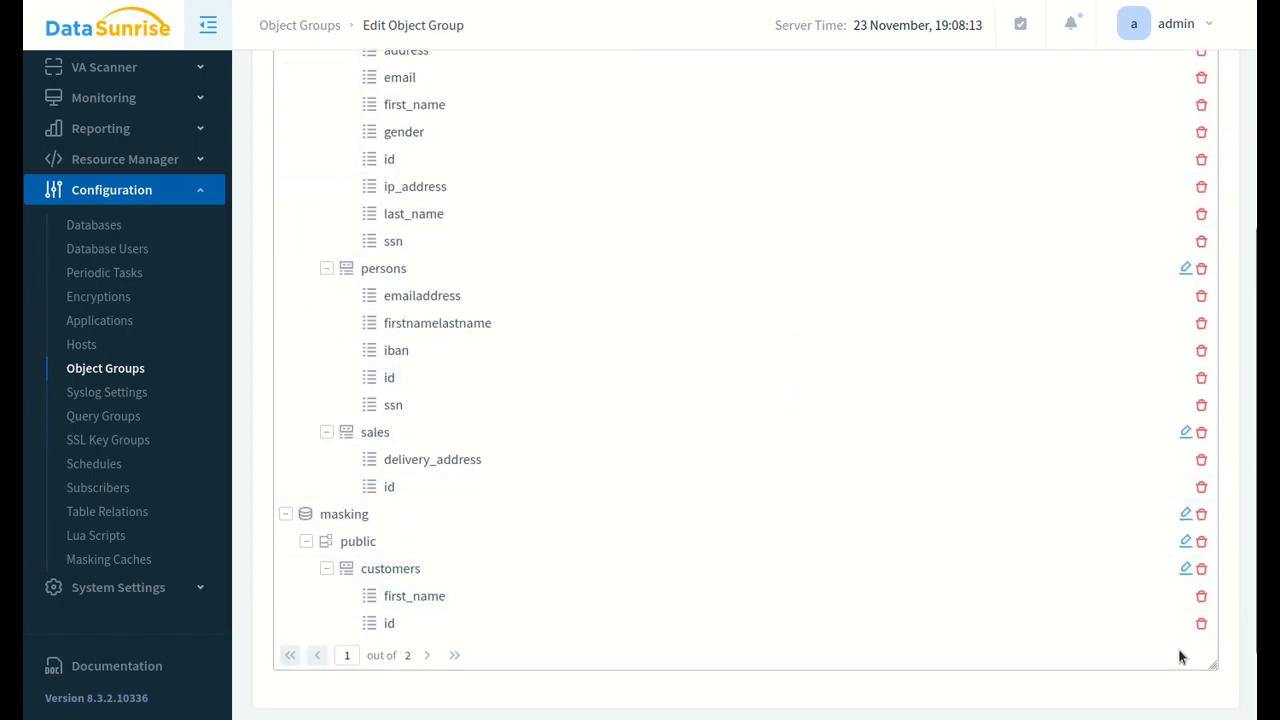
pyautogui.click(1190, 649)
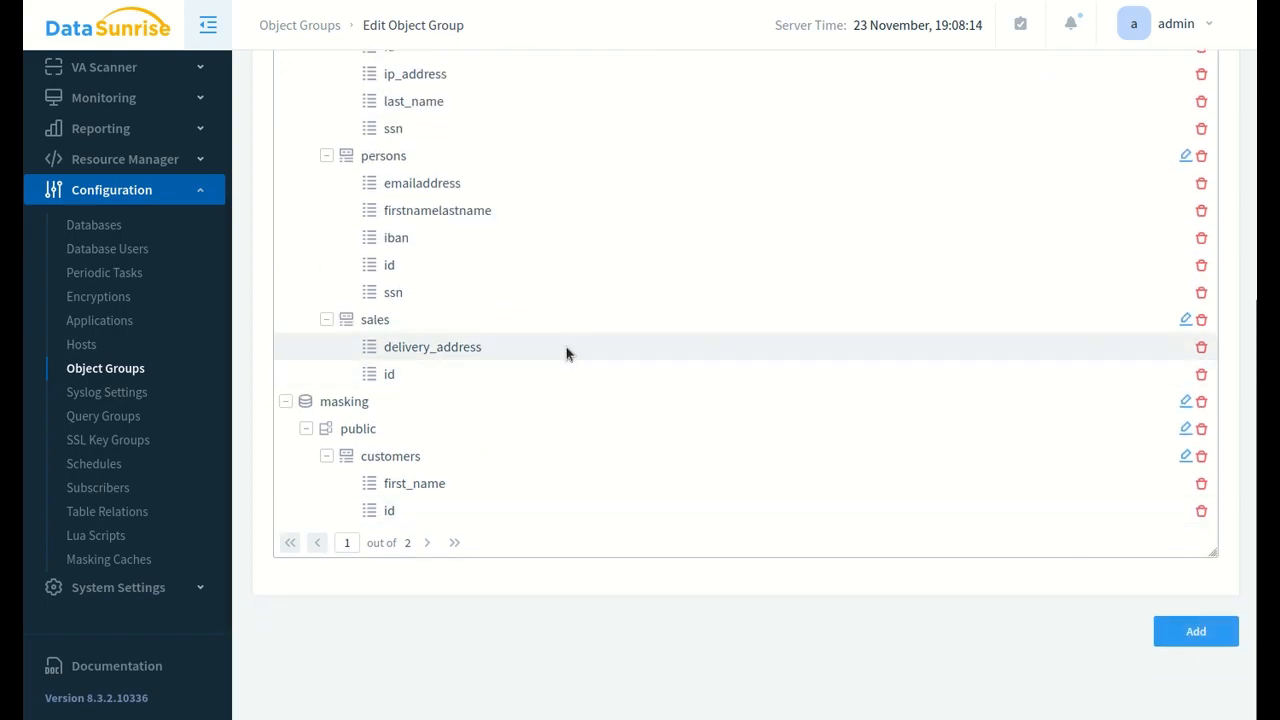
pyautogui.scroll(5, 565, 350)
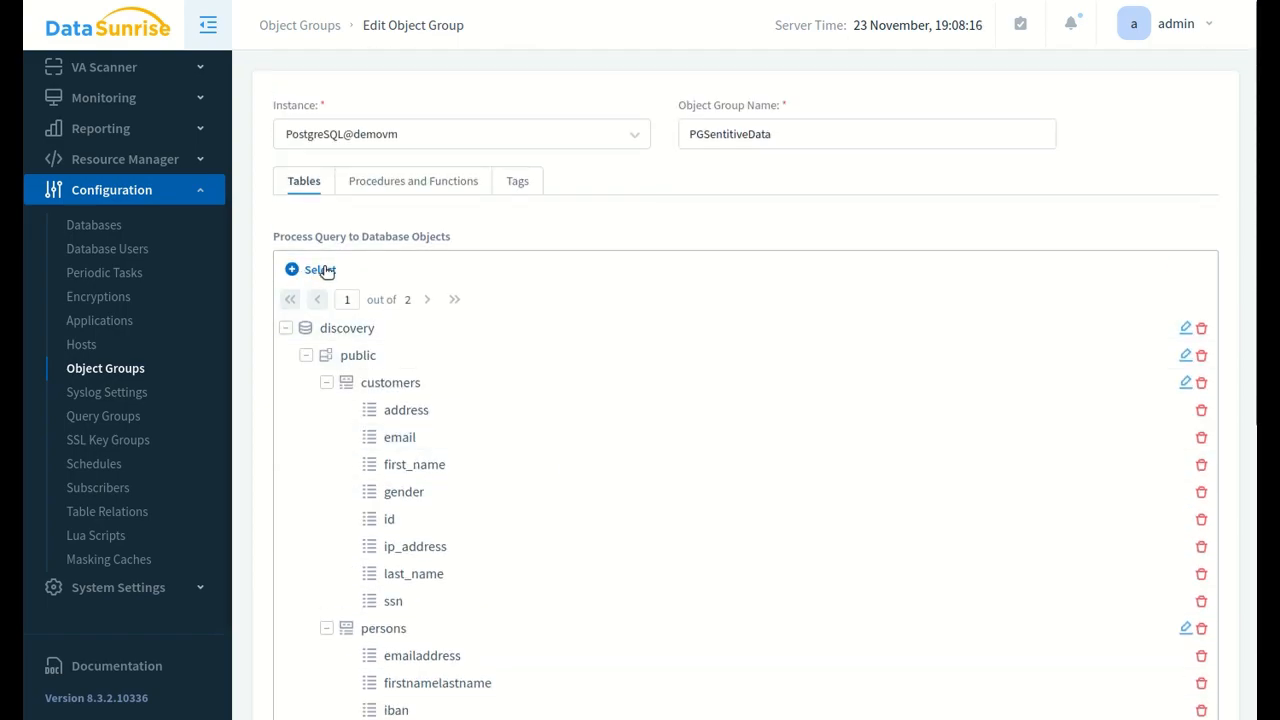
pyautogui.scroll(-5, 950, 500)
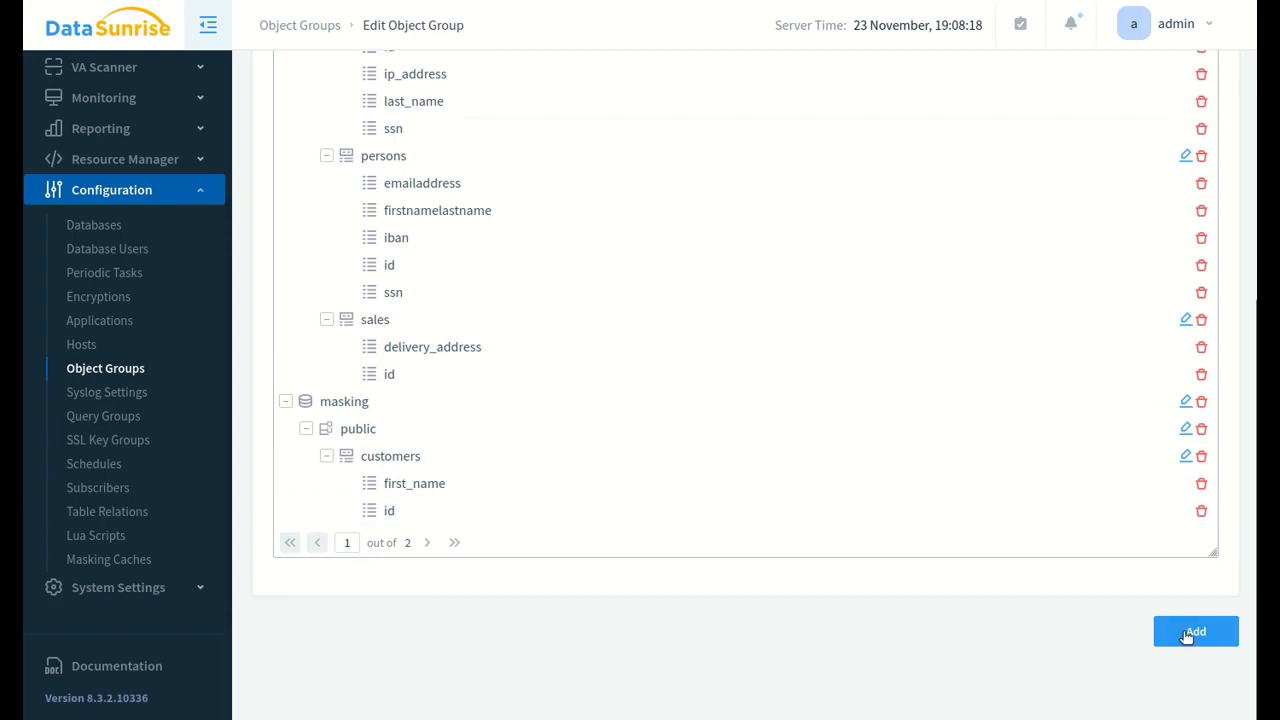
pyautogui.click(1190, 633)
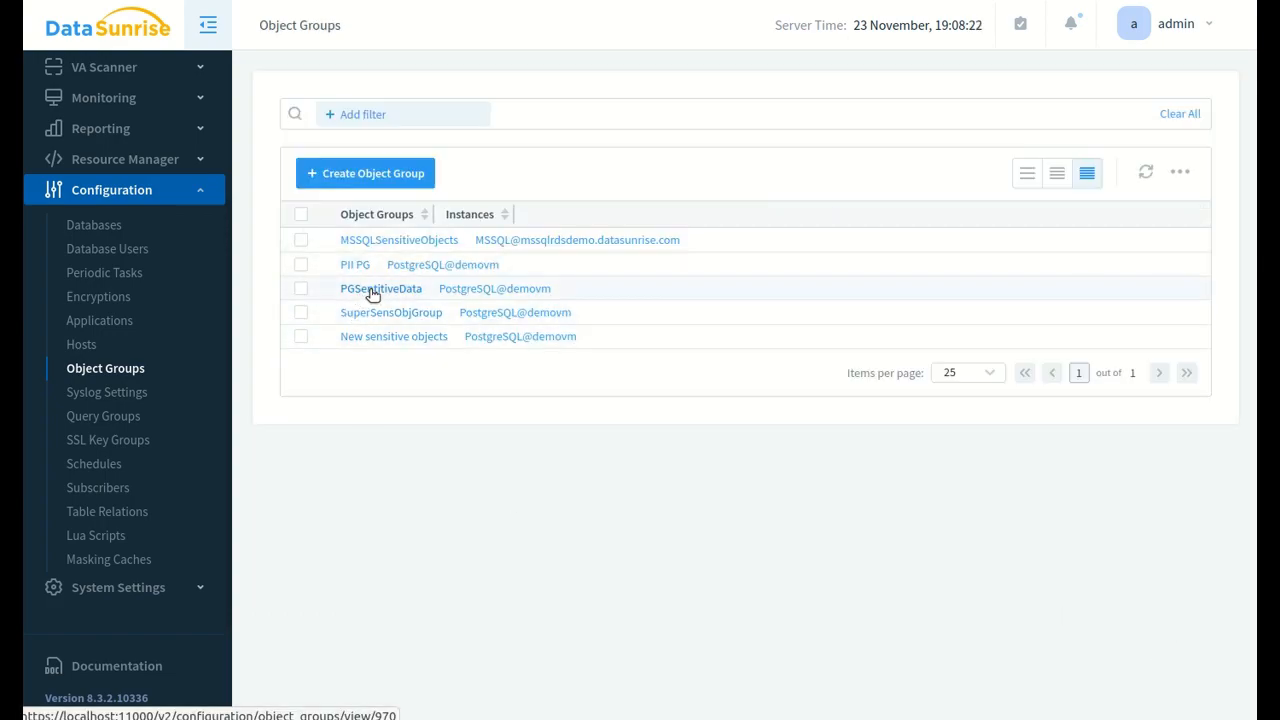
# Step: Reopen the audit rule AUD02. Audit Sensitive objects in the database instance and review its settings through to the end
pyautogui.scroll(4, 105, 150)
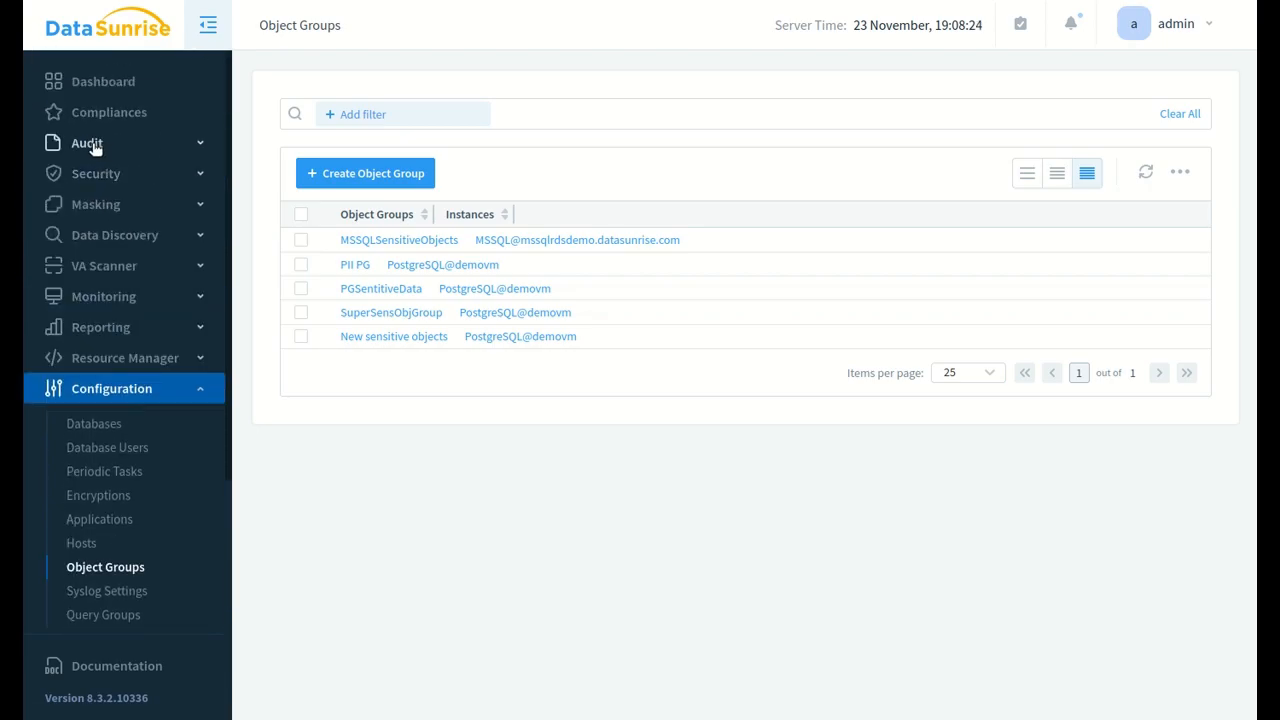
pyautogui.click(94, 144)
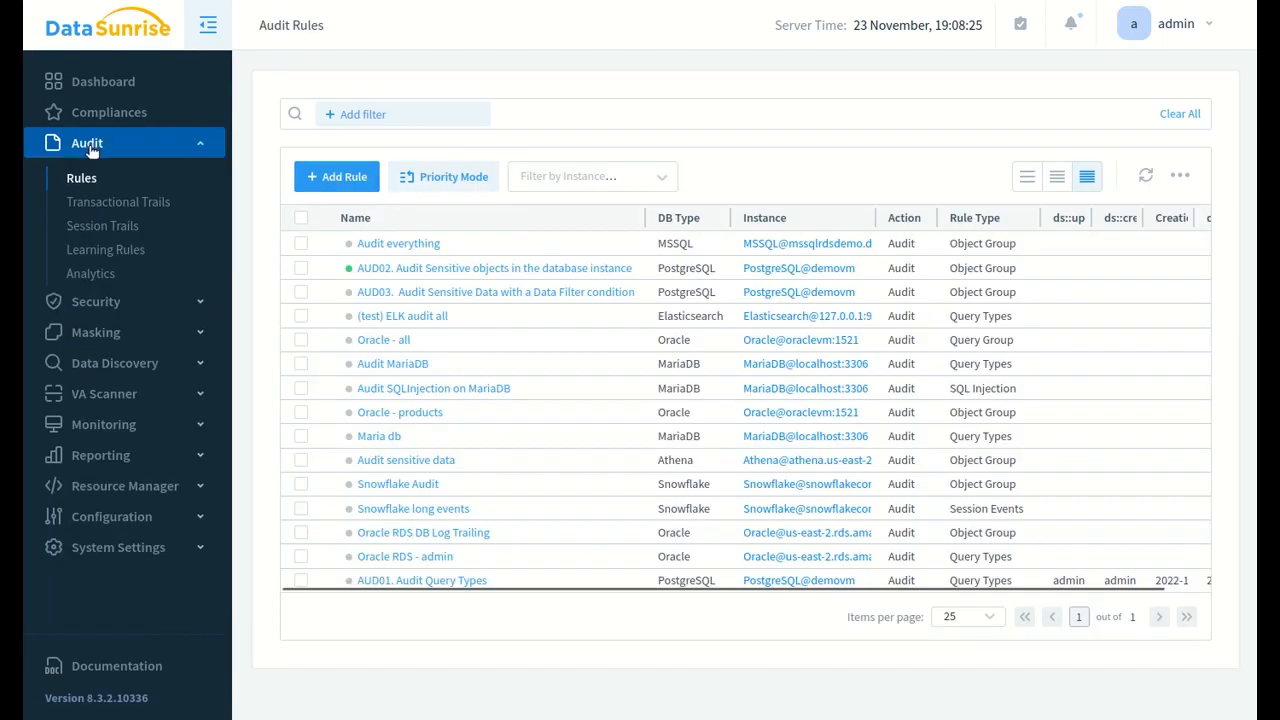
pyautogui.click(494, 270)
pyautogui.scroll(-3, 636, 275)
pyautogui.scroll(-7, 636, 275)
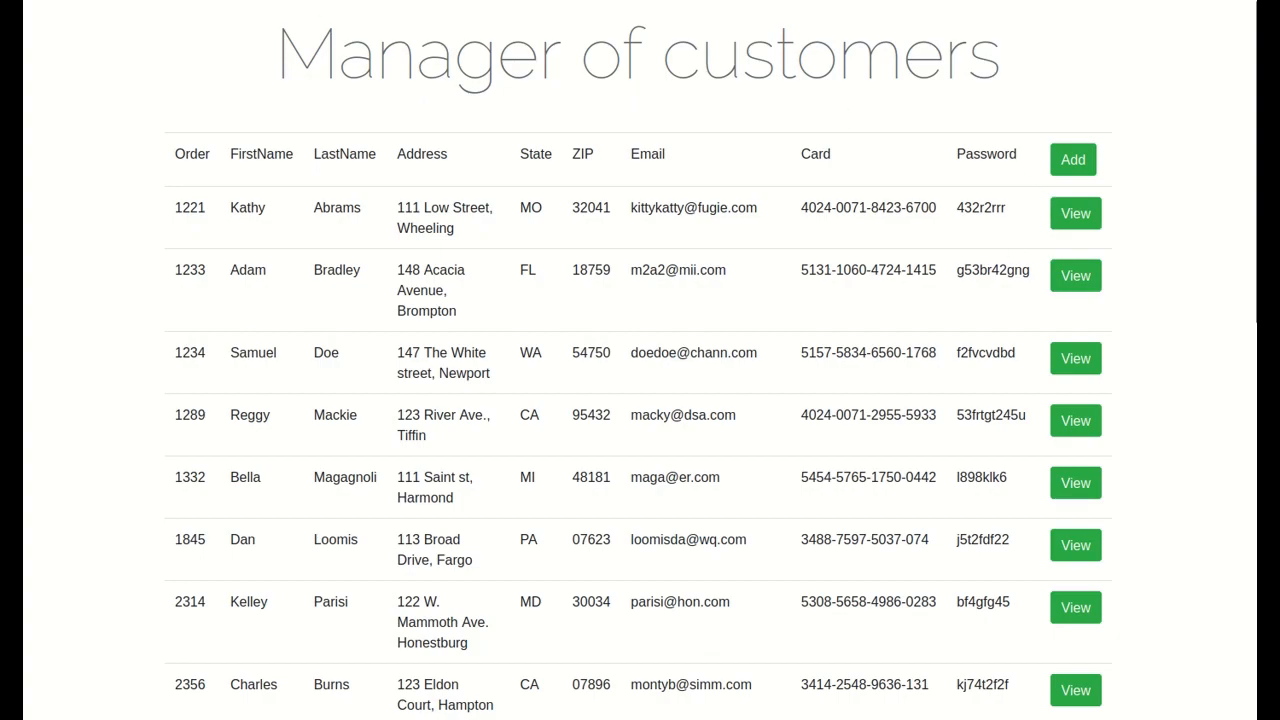
# Step: Switch to the Manager of customers web application and open the details of the second customer in the list
pyautogui.click(1075, 276)
pyautogui.click(242, 540)
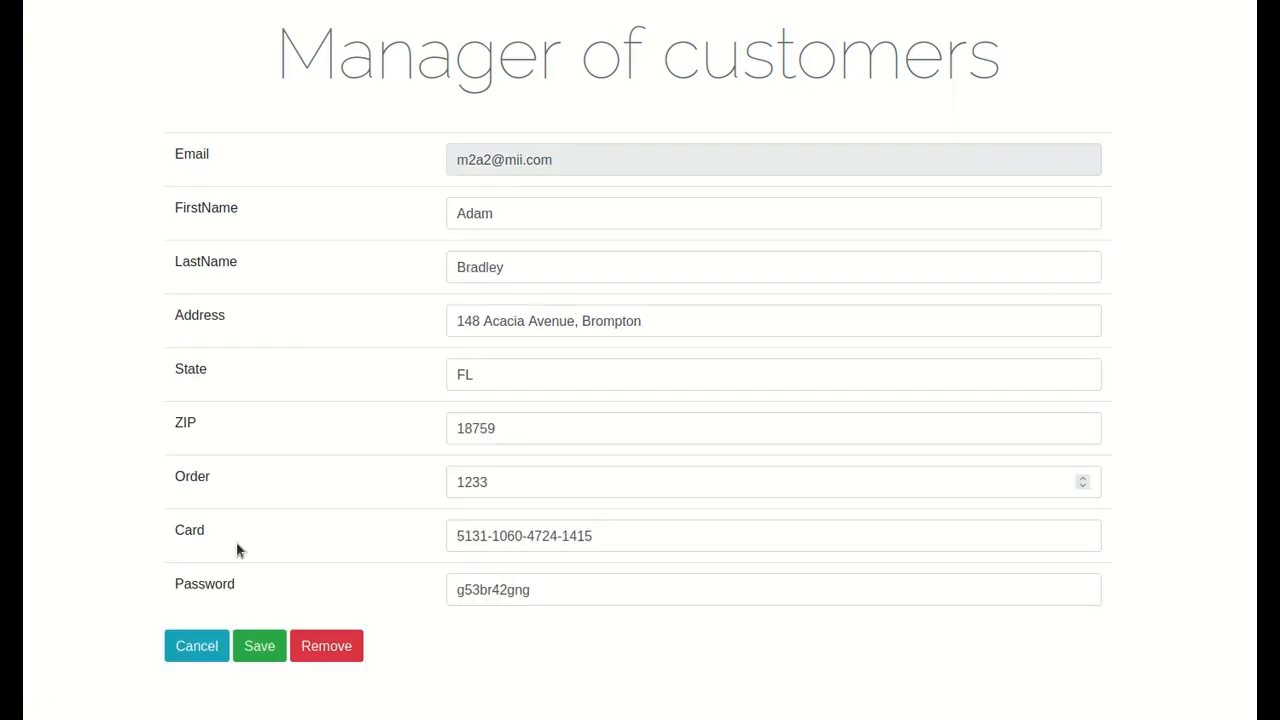
# Step: Change the house number in the customer's address and save the customer record
pyautogui.doubleClick(465, 320)
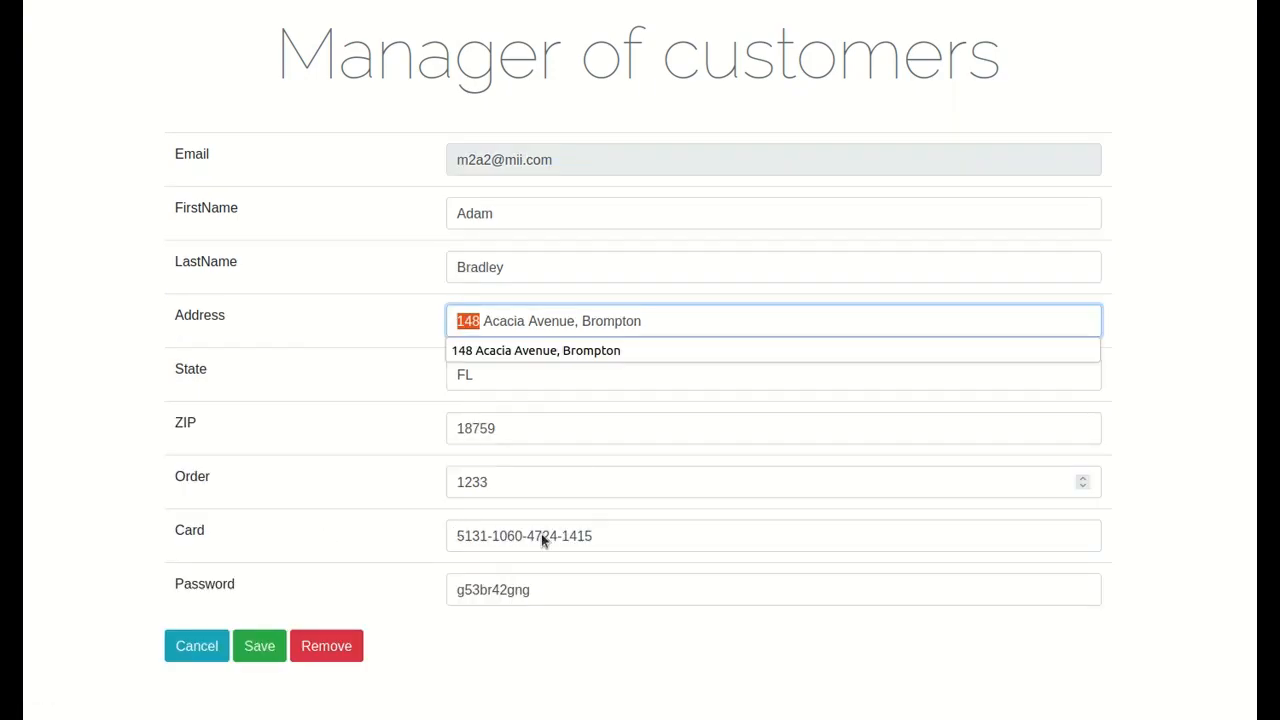
pyautogui.write('126')
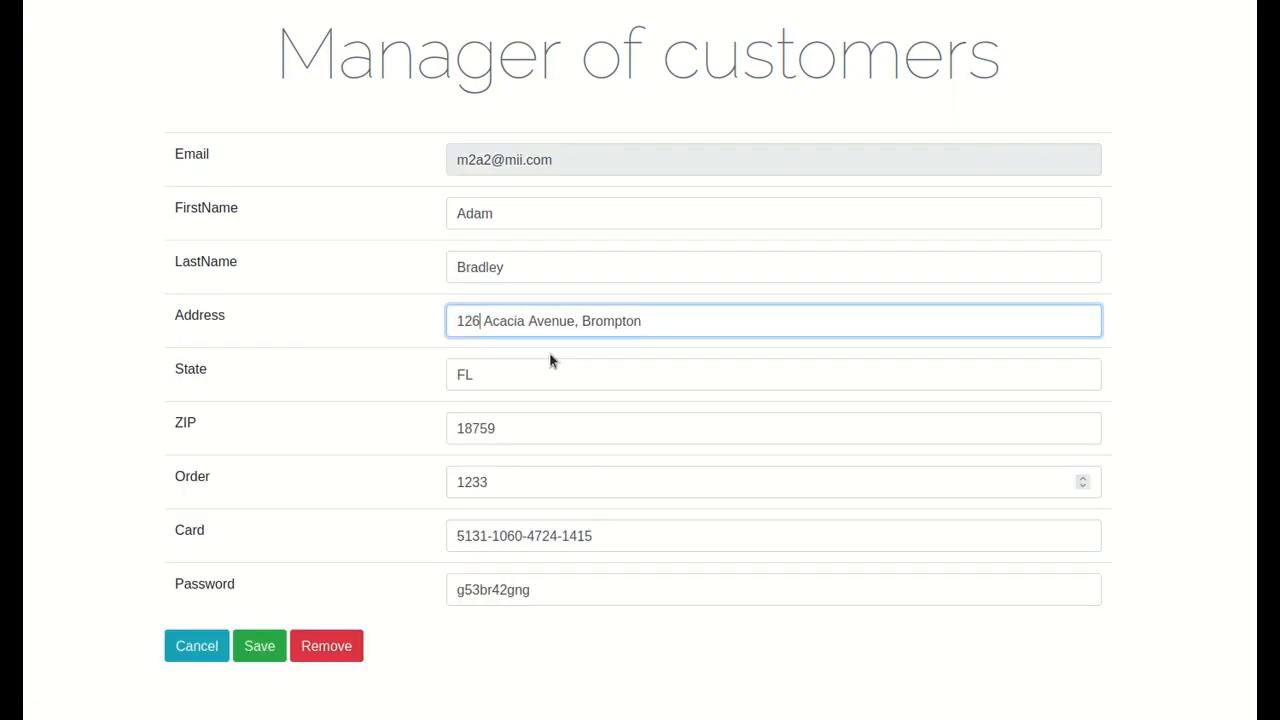
pyautogui.click(252, 646)
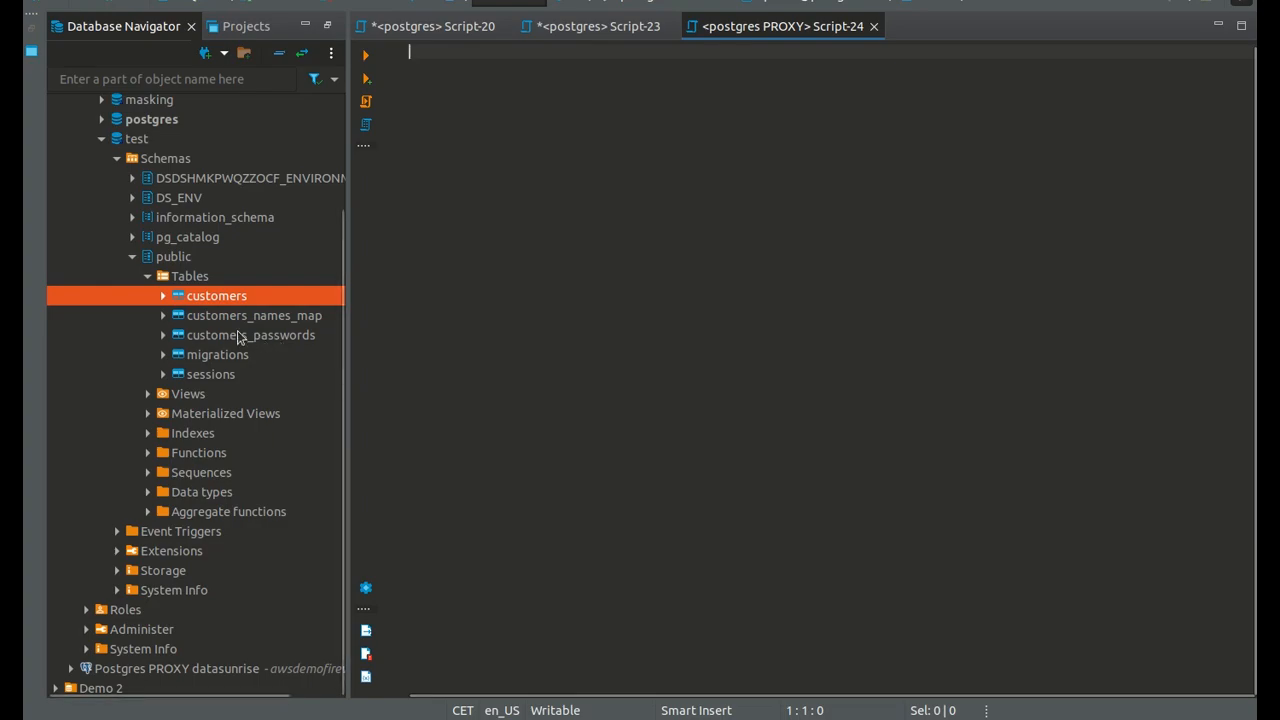
# Step: Switch to DBeaver and view the data of the test database's customers and customers_passwords tables through the postgres PROXY connection
pyautogui.scroll(3, 224, 319)
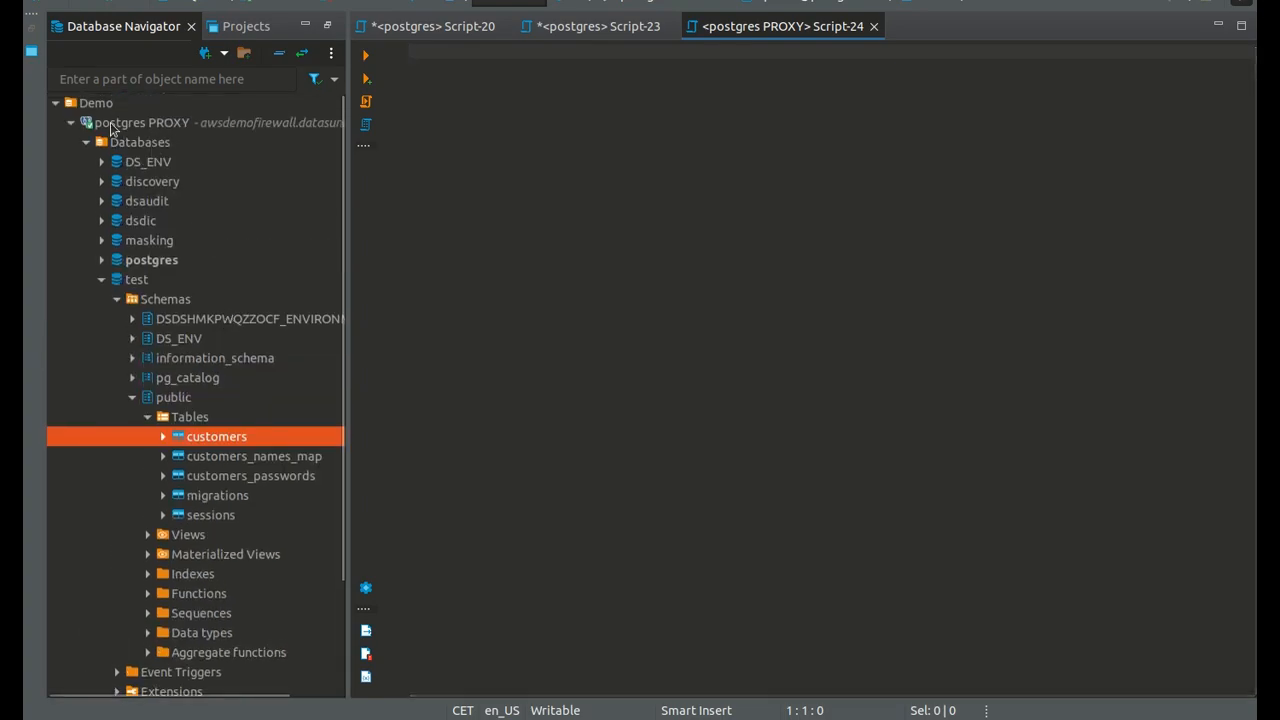
pyautogui.click(224, 125)
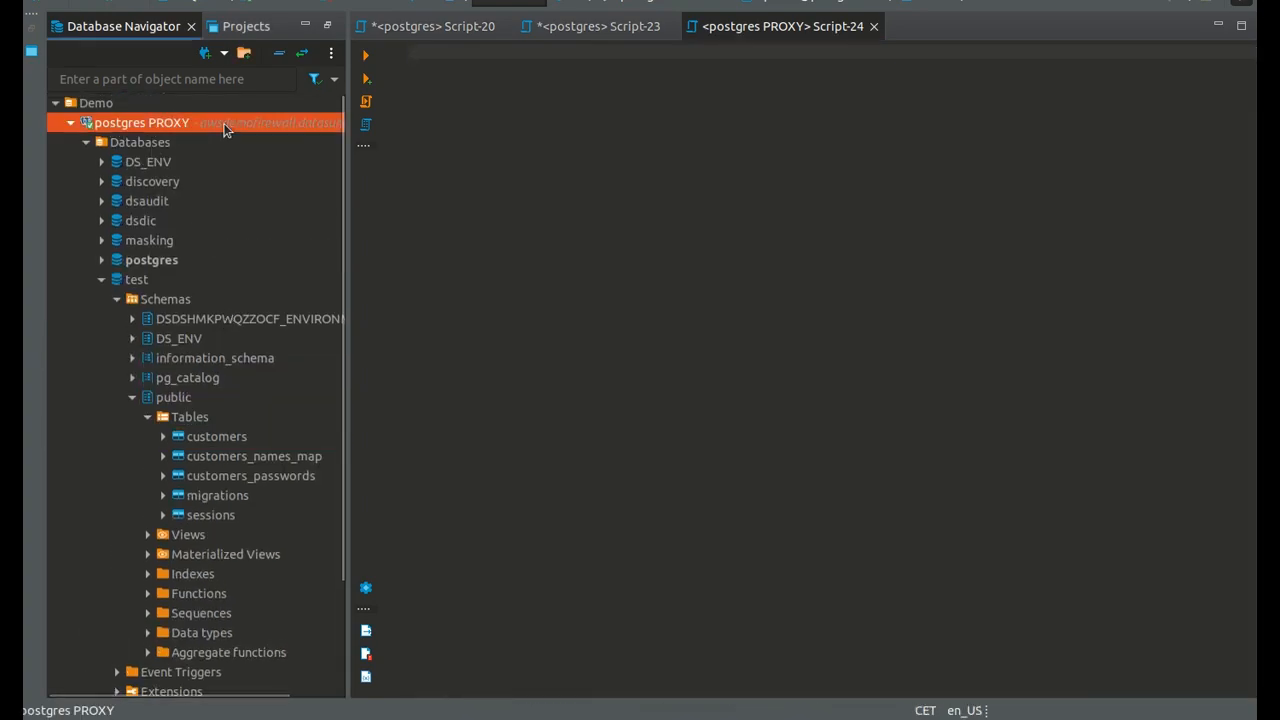
pyautogui.scroll(-3, 283, 322)
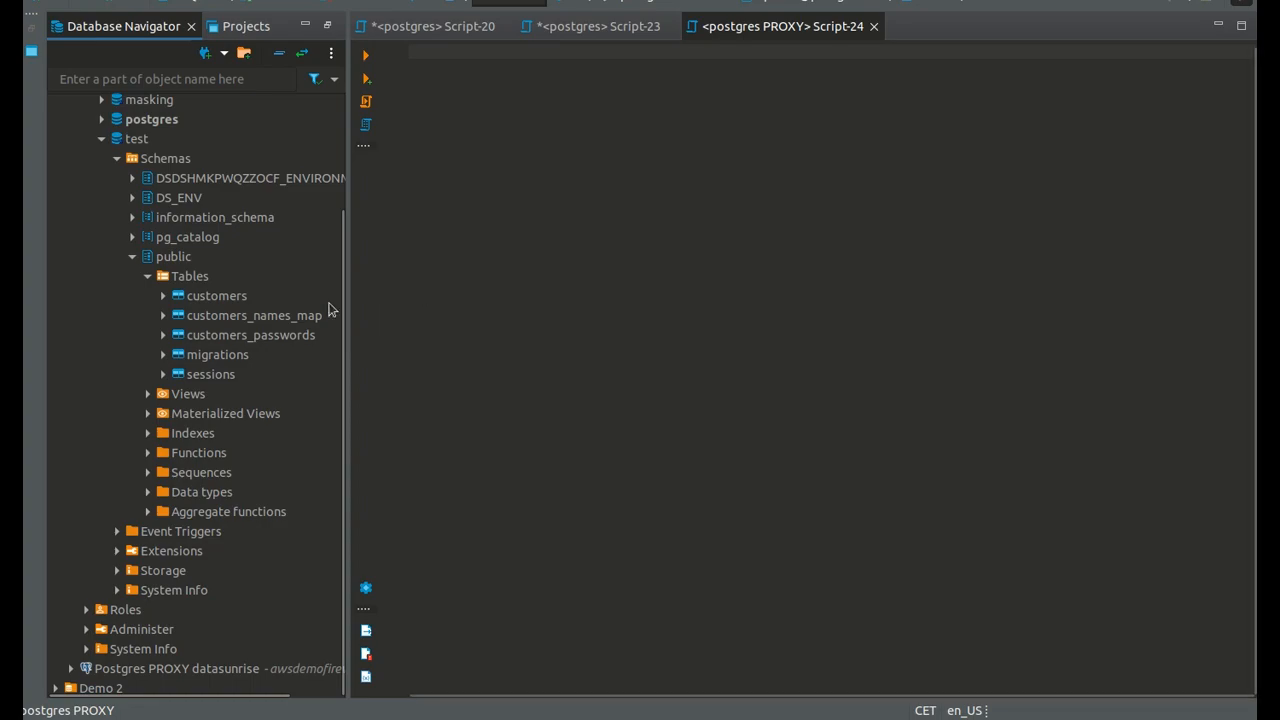
pyautogui.click(200, 299)
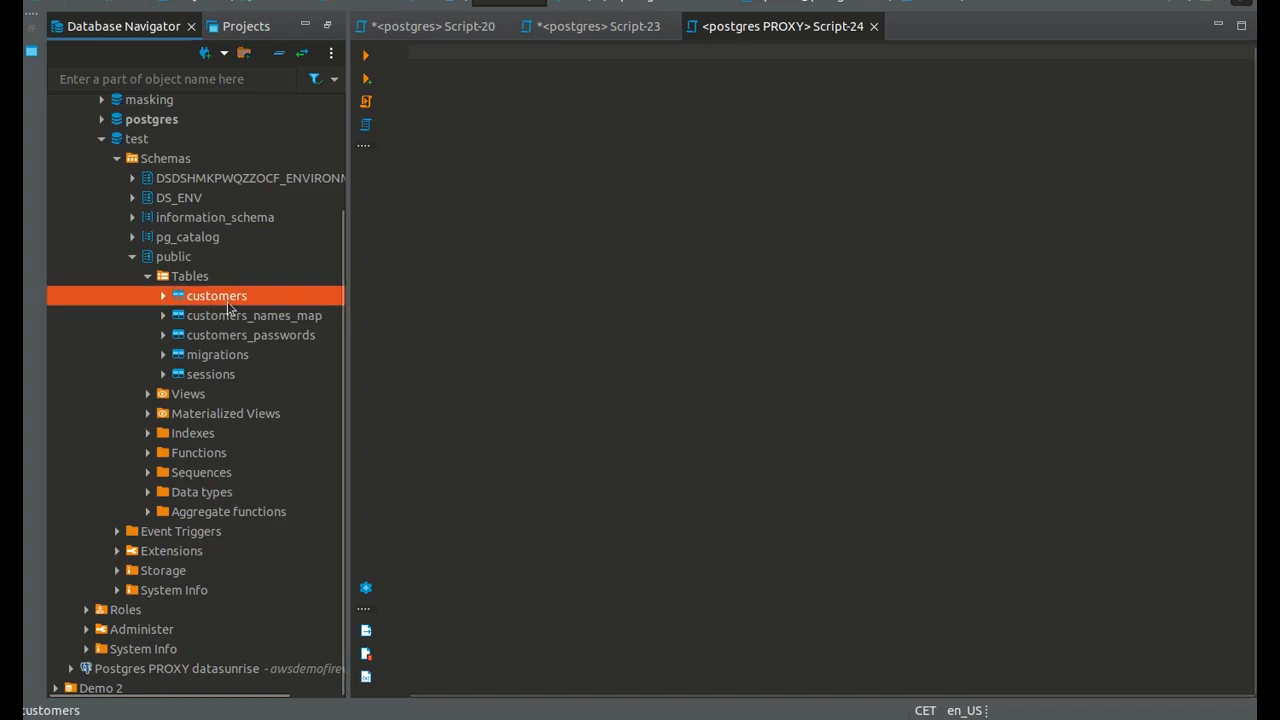
pyautogui.click(223, 340)
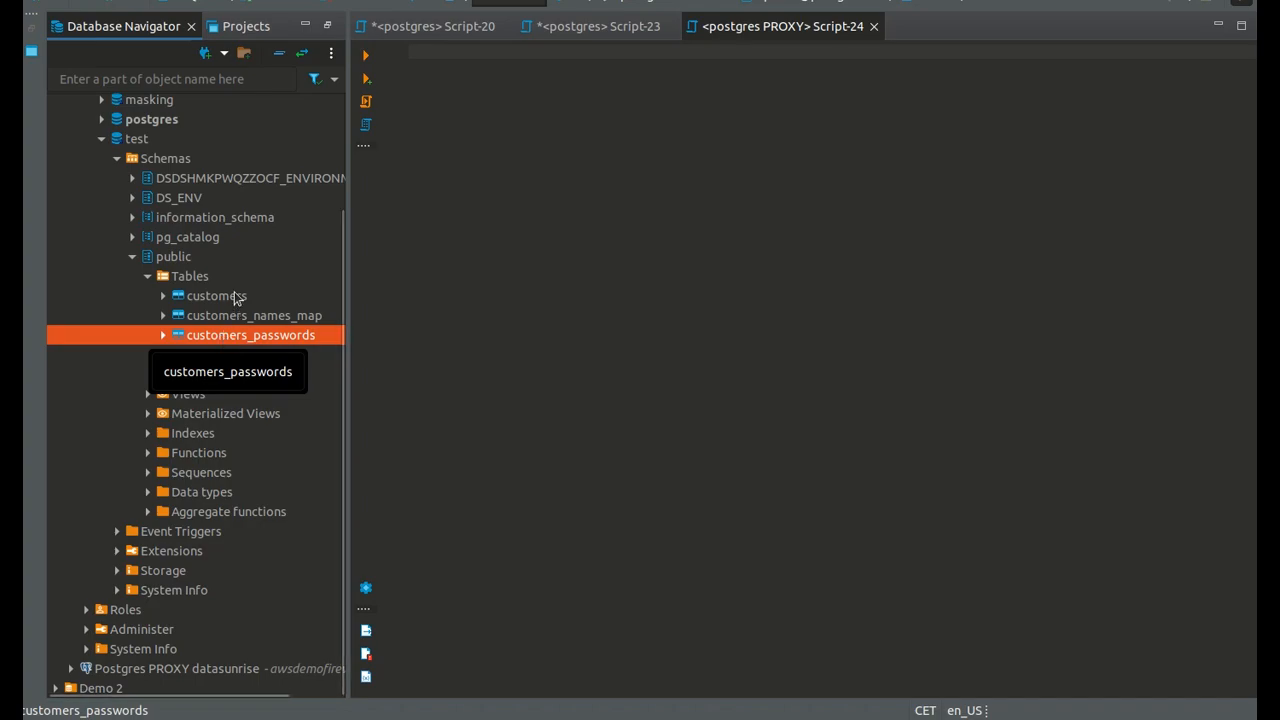
pyautogui.rightClick(235, 296)
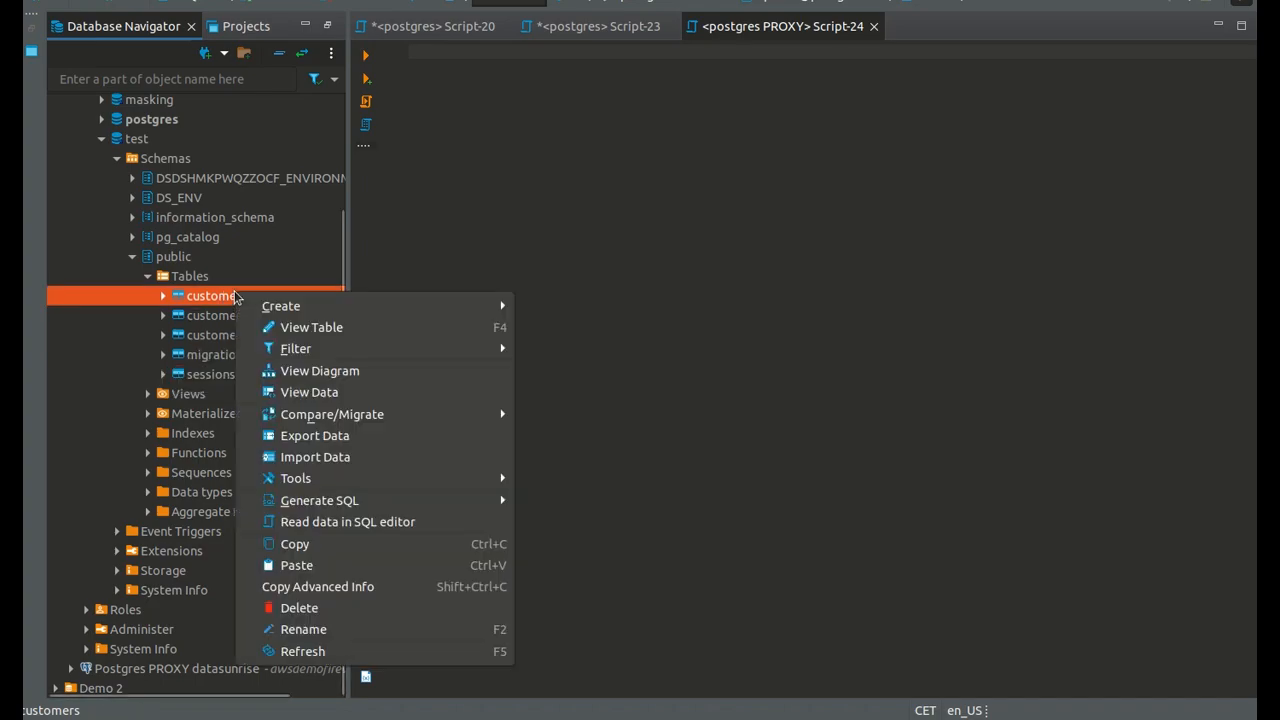
pyautogui.click(419, 395)
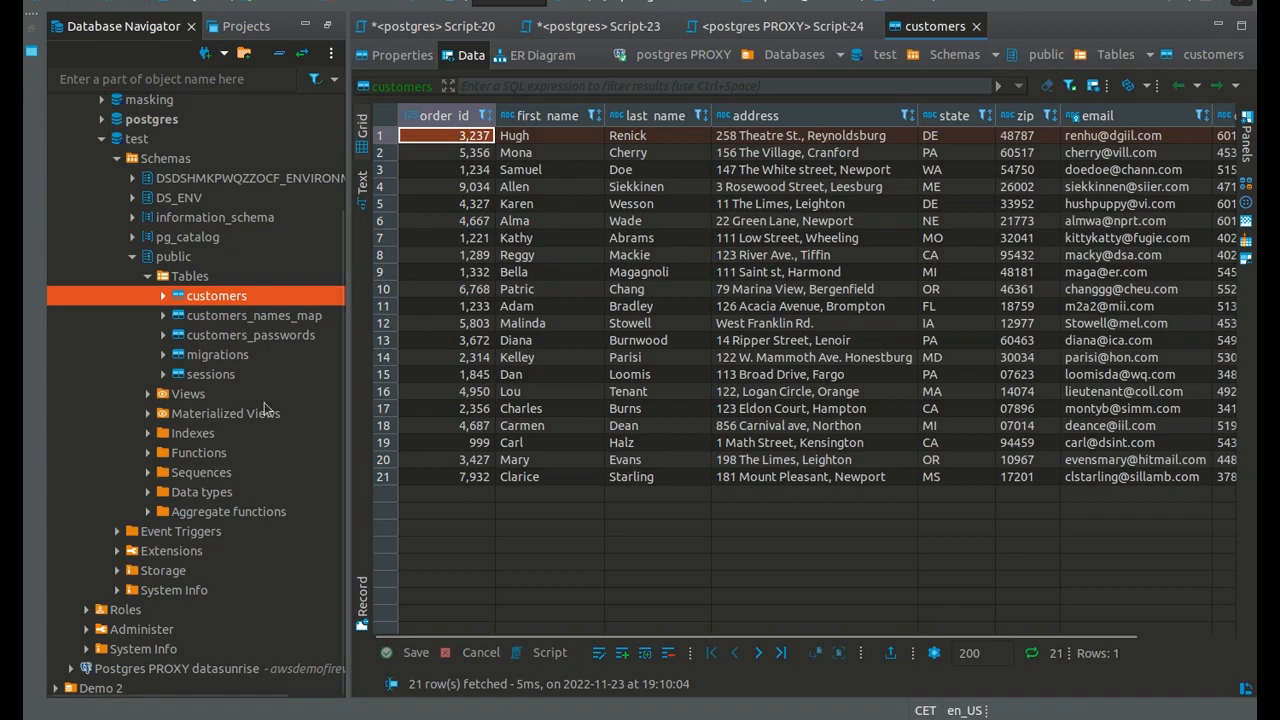
pyautogui.rightClick(226, 337)
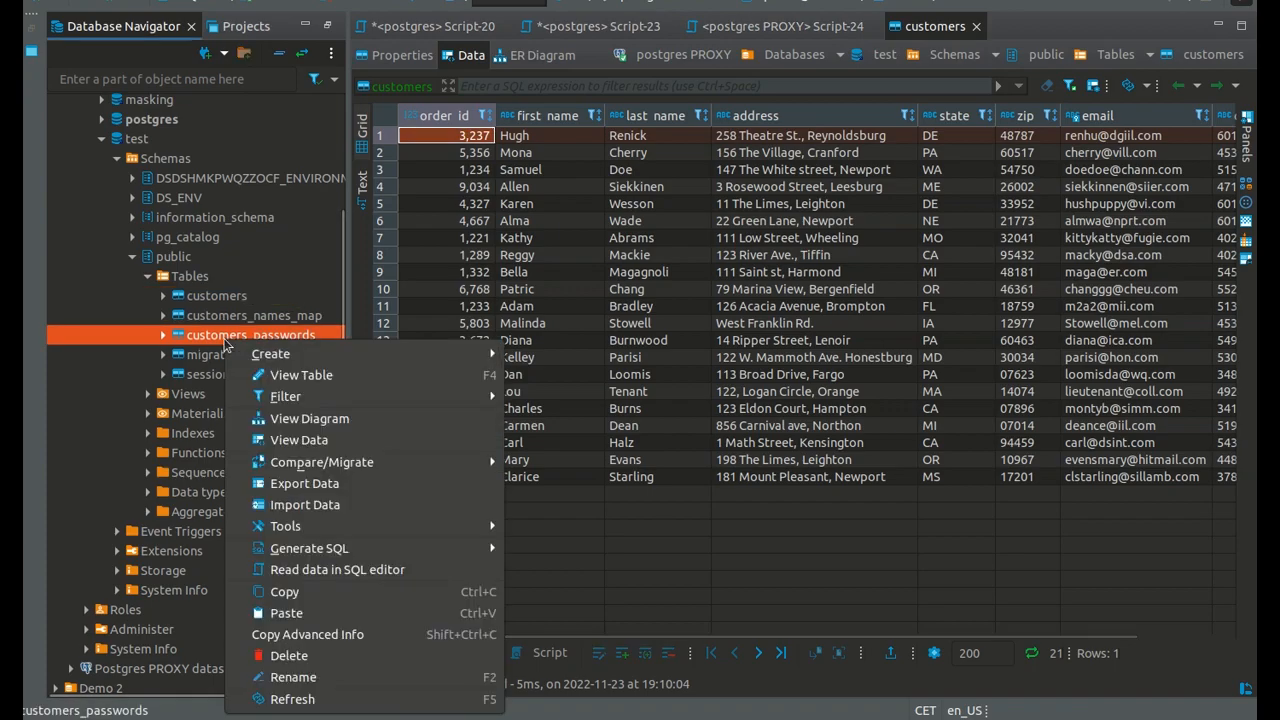
pyautogui.click(332, 440)
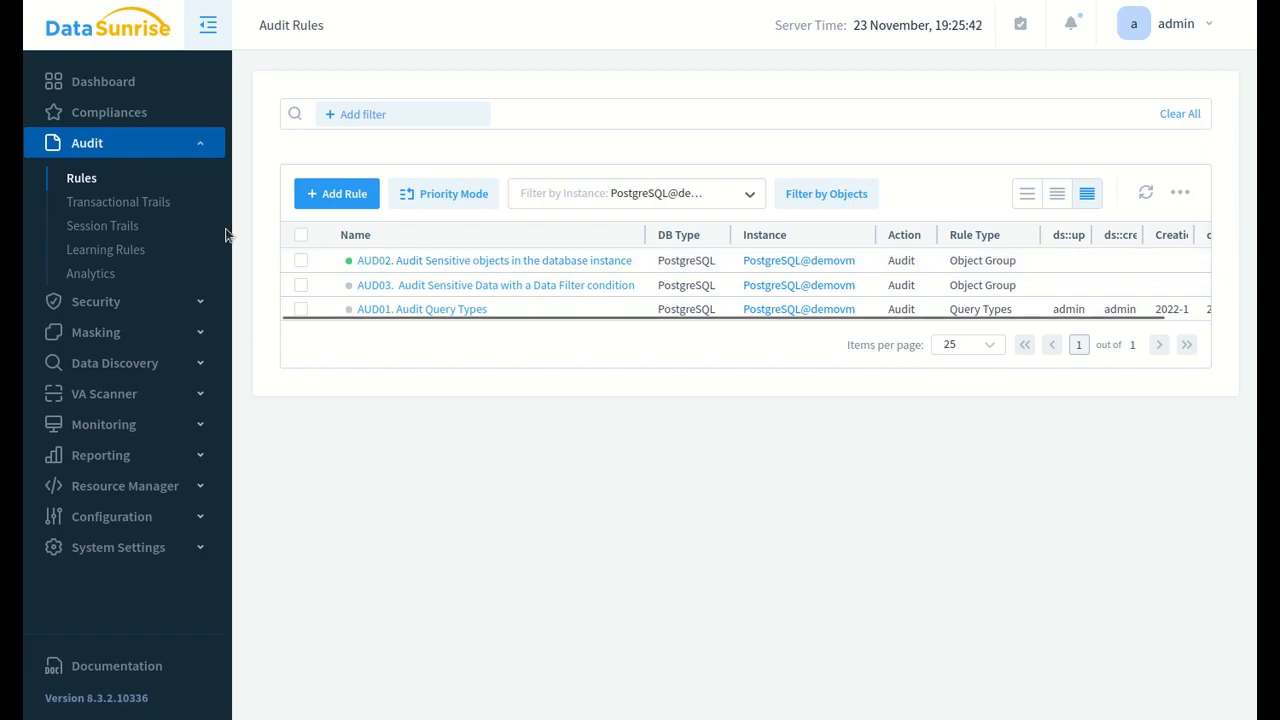
# Step: Switch to DataSunrise, list the transactional audit trails, and expand the full query text of events 9323 and 9329
pyautogui.click(93, 203)
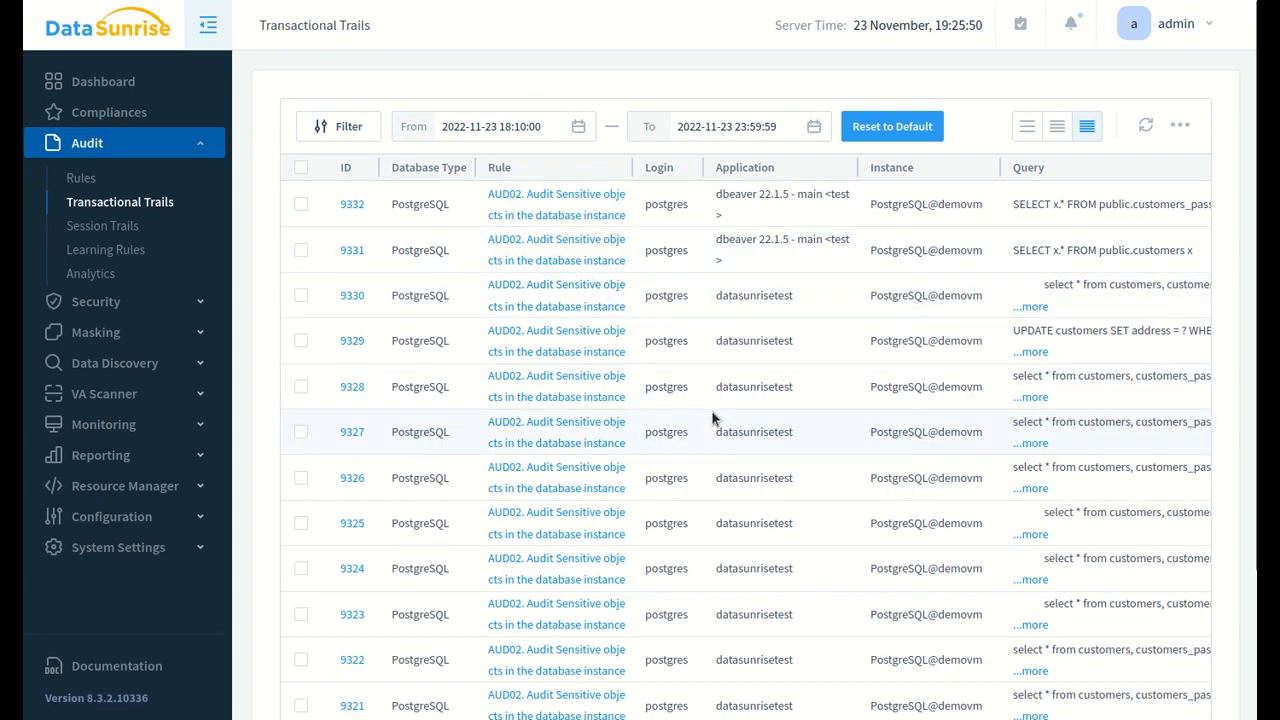
pyautogui.scroll(-1, 710, 411)
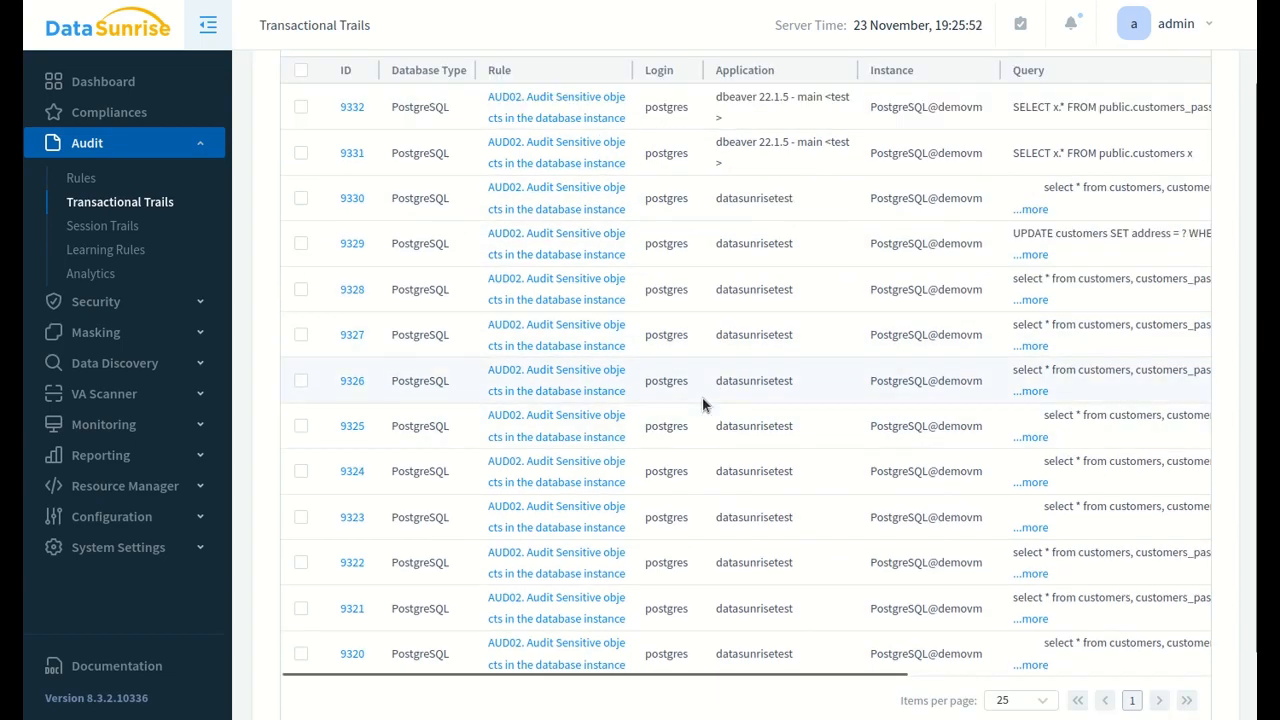
pyautogui.scroll(1, 701, 402)
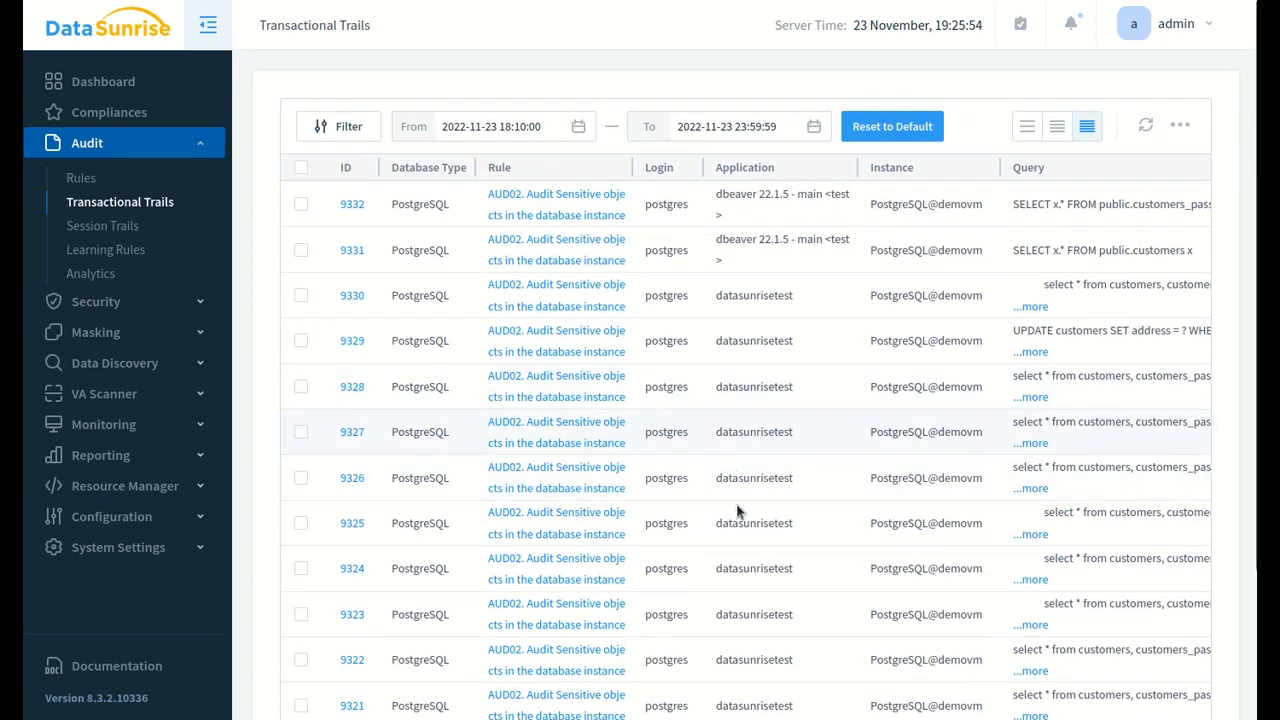
pyautogui.click(1034, 625)
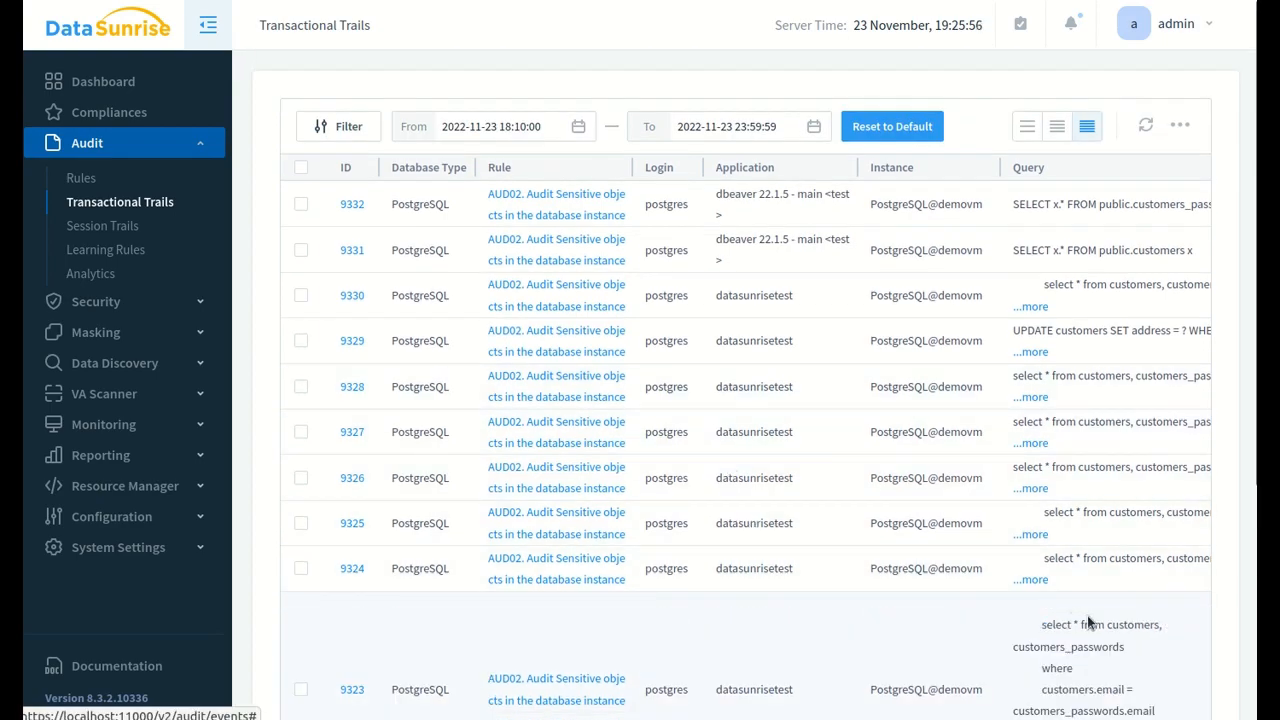
pyautogui.scroll(-3, 1087, 615)
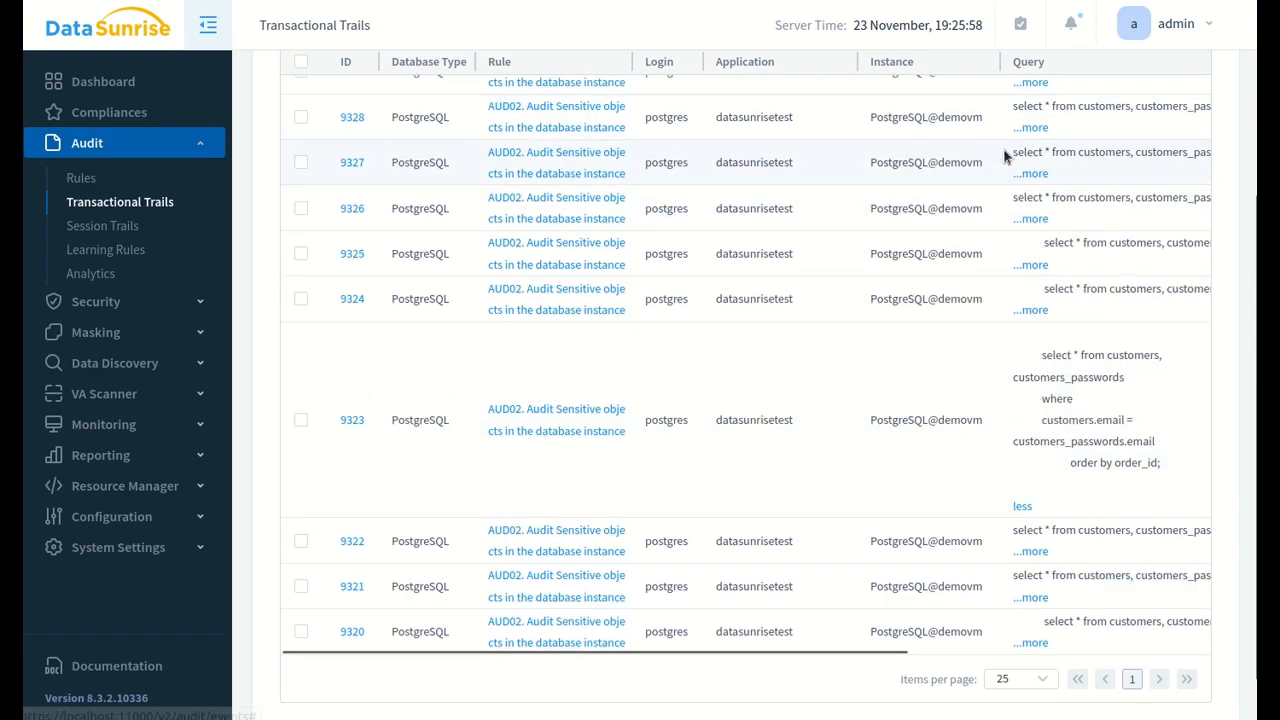
pyautogui.click(1030, 159)
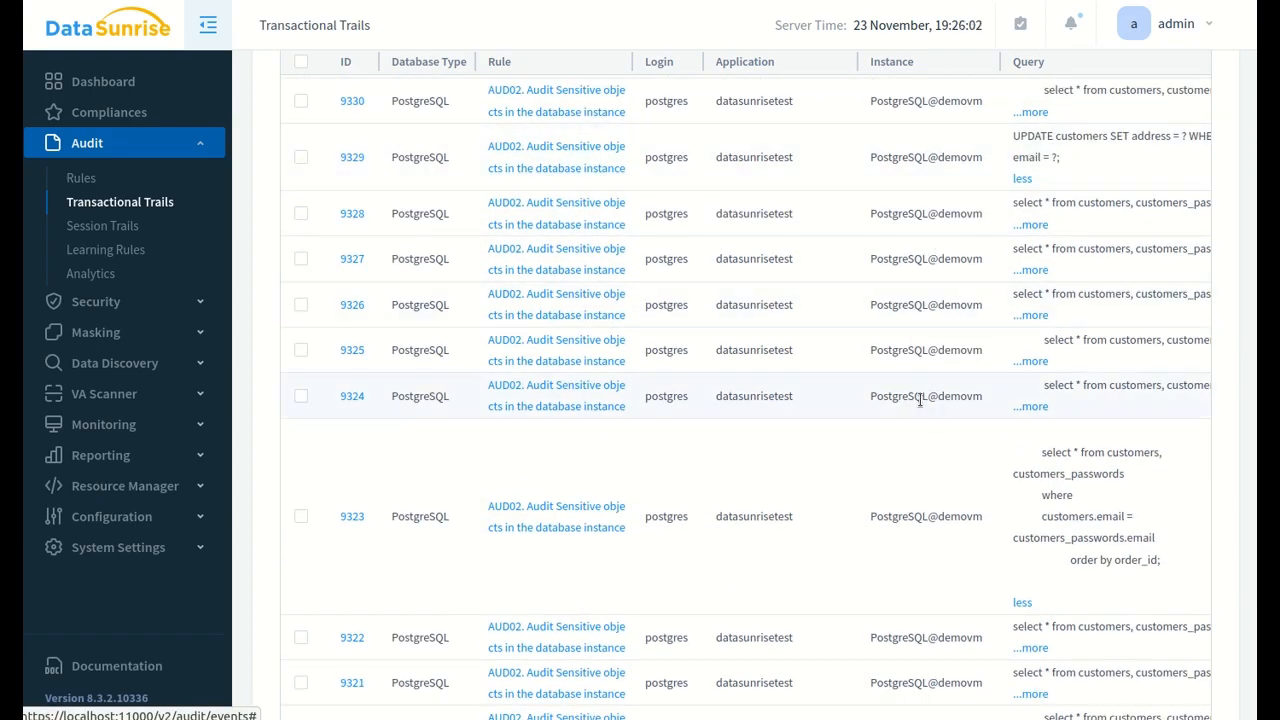
# Step: Review event 9323's general information, query, involved database objects and query results, and return to the transactional trails
pyautogui.click(351, 517)
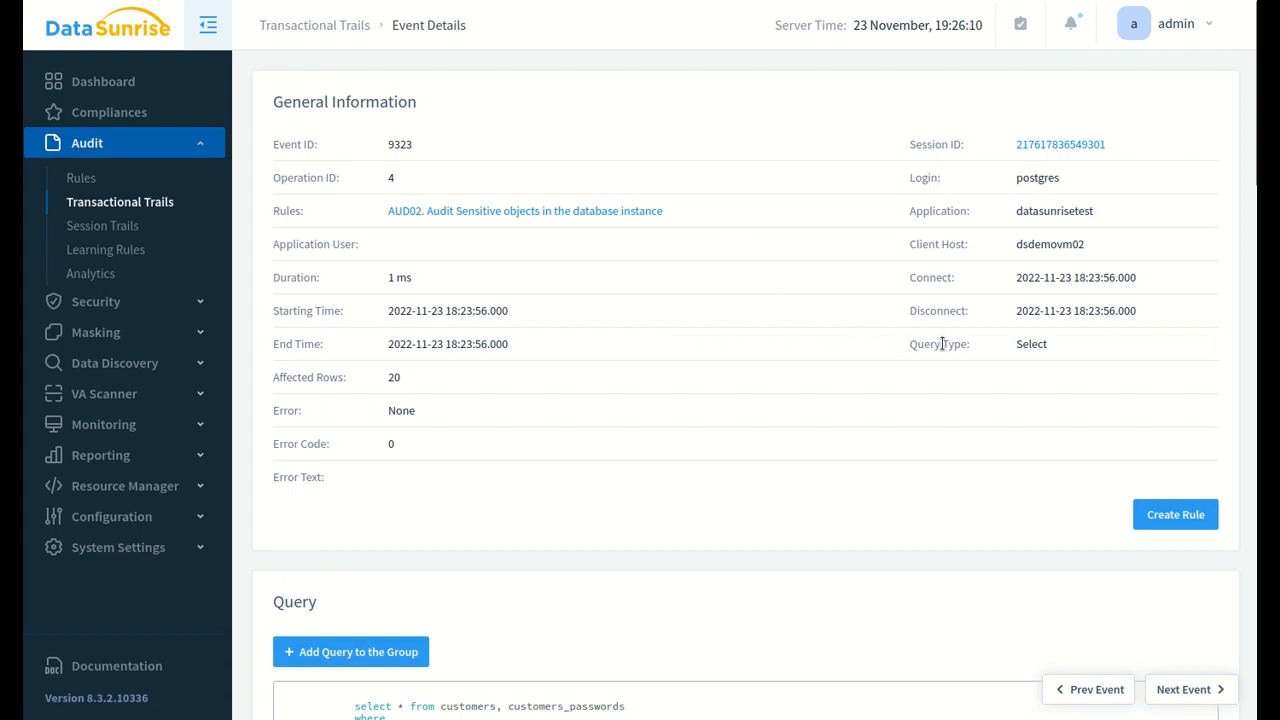
pyautogui.scroll(-4, 943, 343)
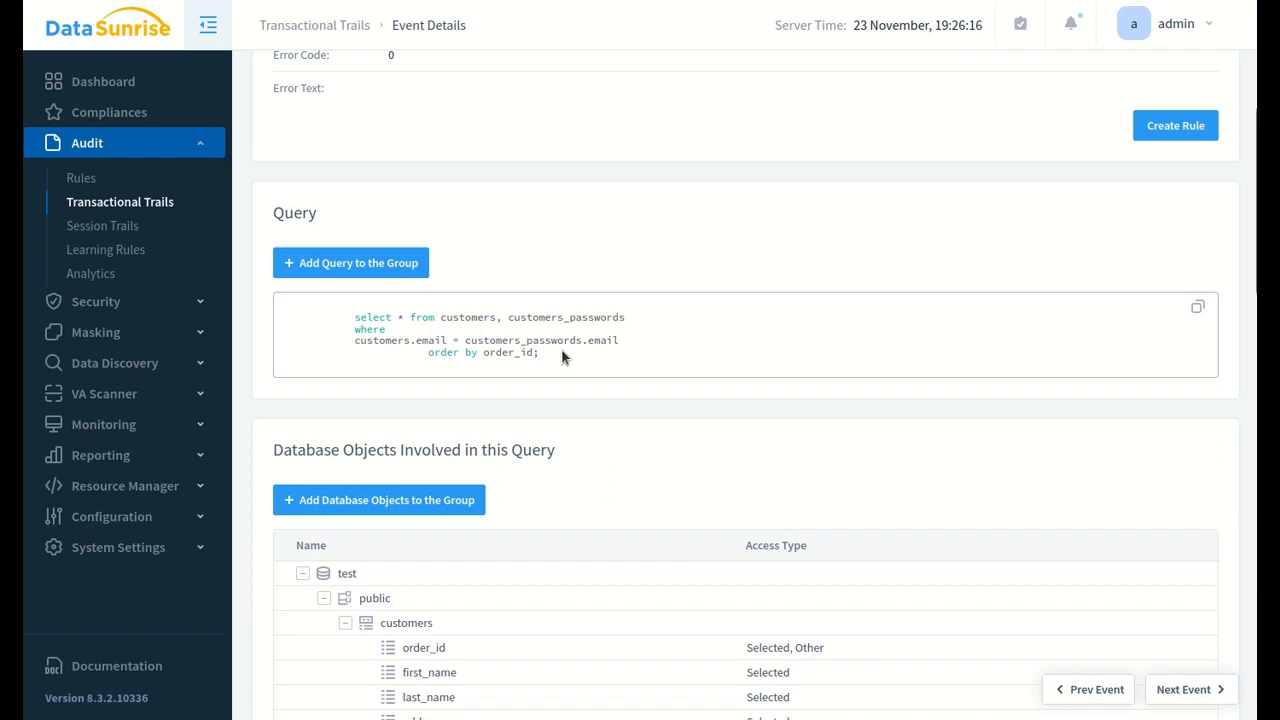
pyautogui.scroll(-2, 563, 357)
pyautogui.scroll(-1, 563, 357)
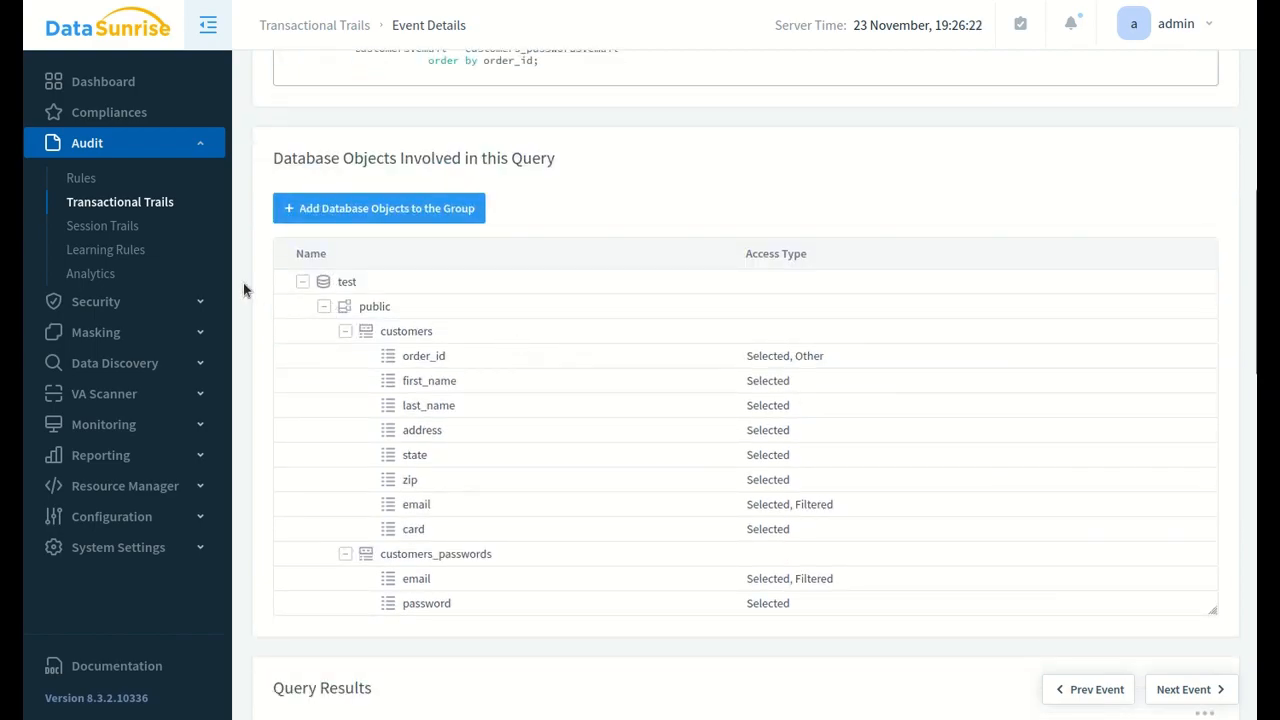
pyautogui.scroll(-4, 265, 596)
pyautogui.scroll(-3, 265, 596)
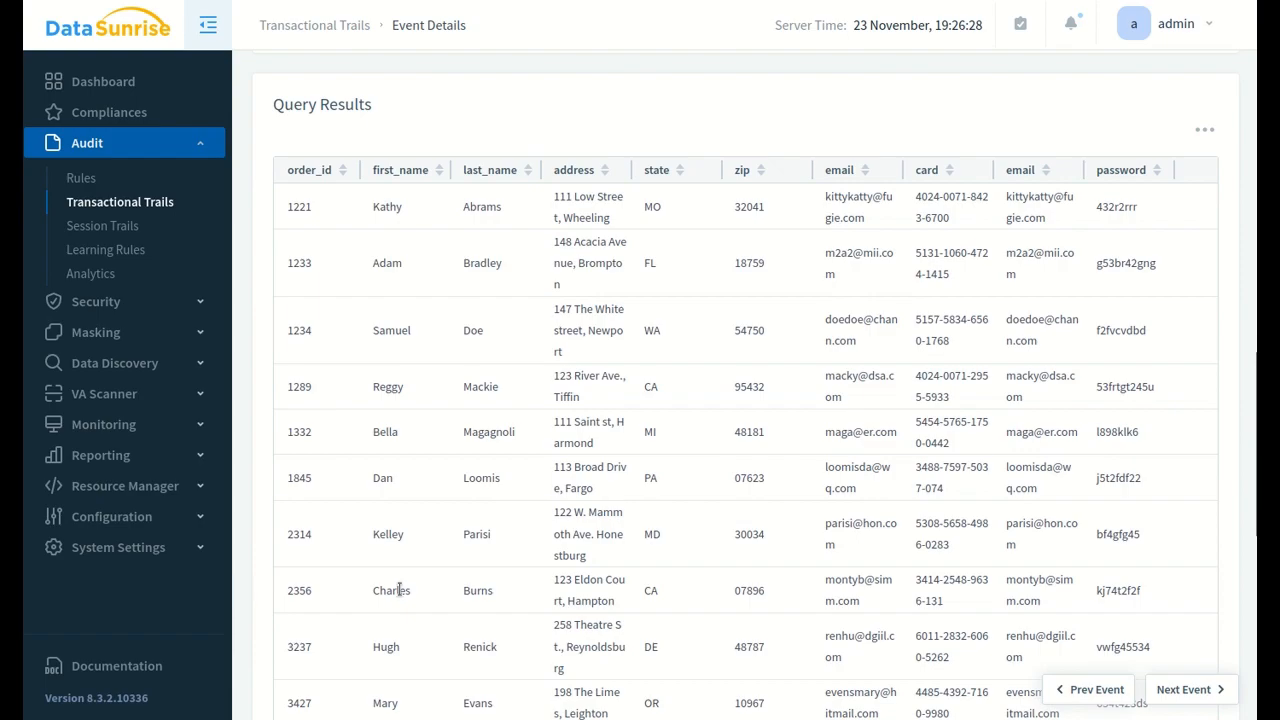
pyautogui.hotkey('alt', 'Left')
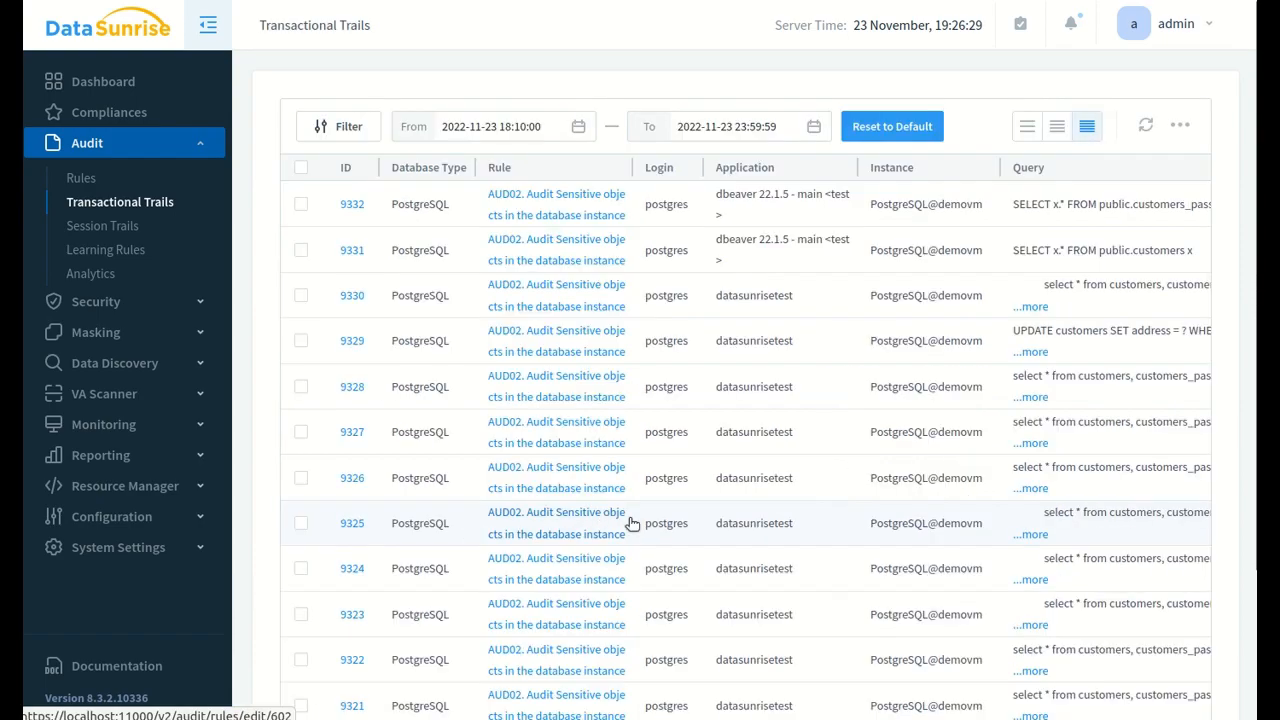
# Step: Expand the customers UPDATE query of event 9329, examine its details and involved database objects, and return to the trails
pyautogui.click(1031, 352)
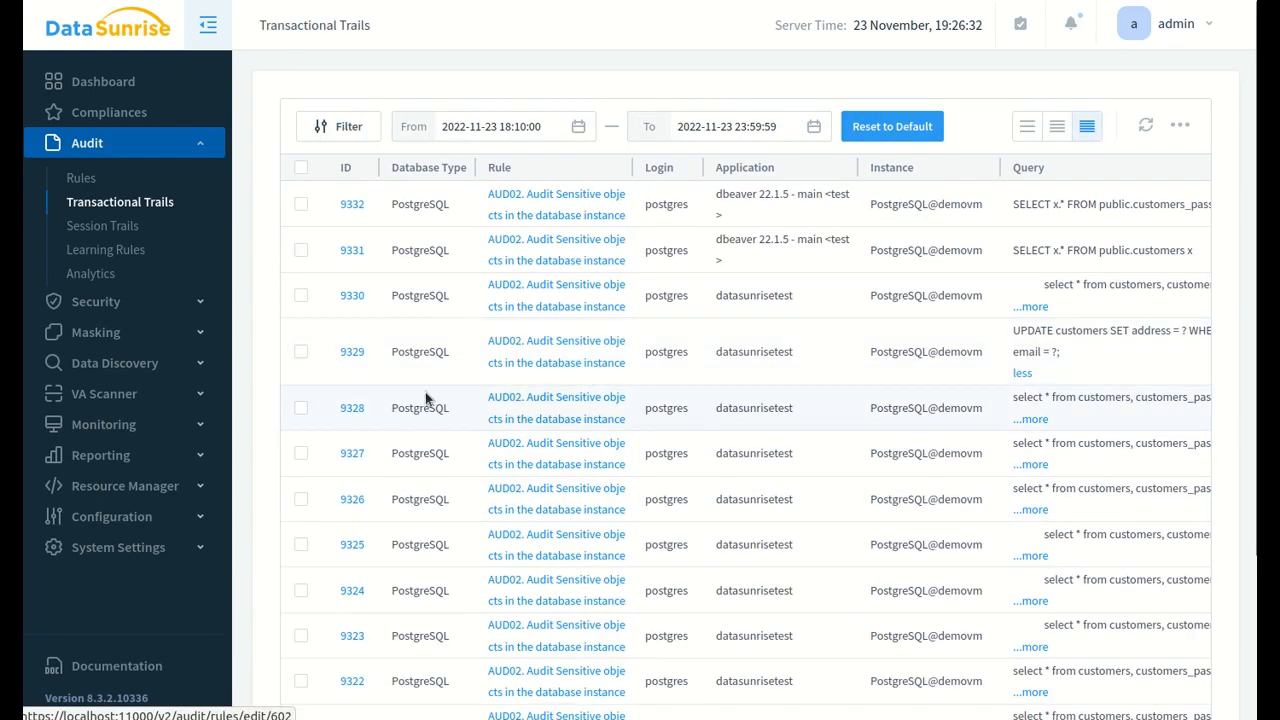
pyautogui.click(350, 352)
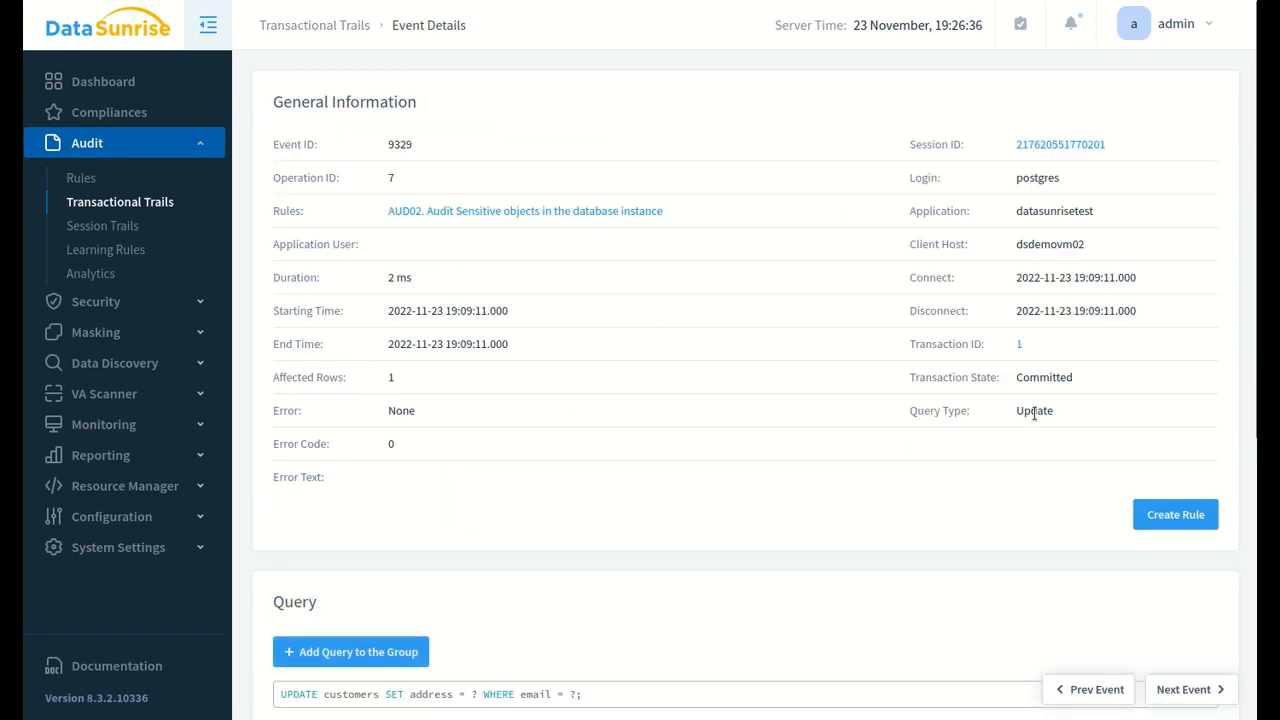
pyautogui.scroll(-4, 708, 430)
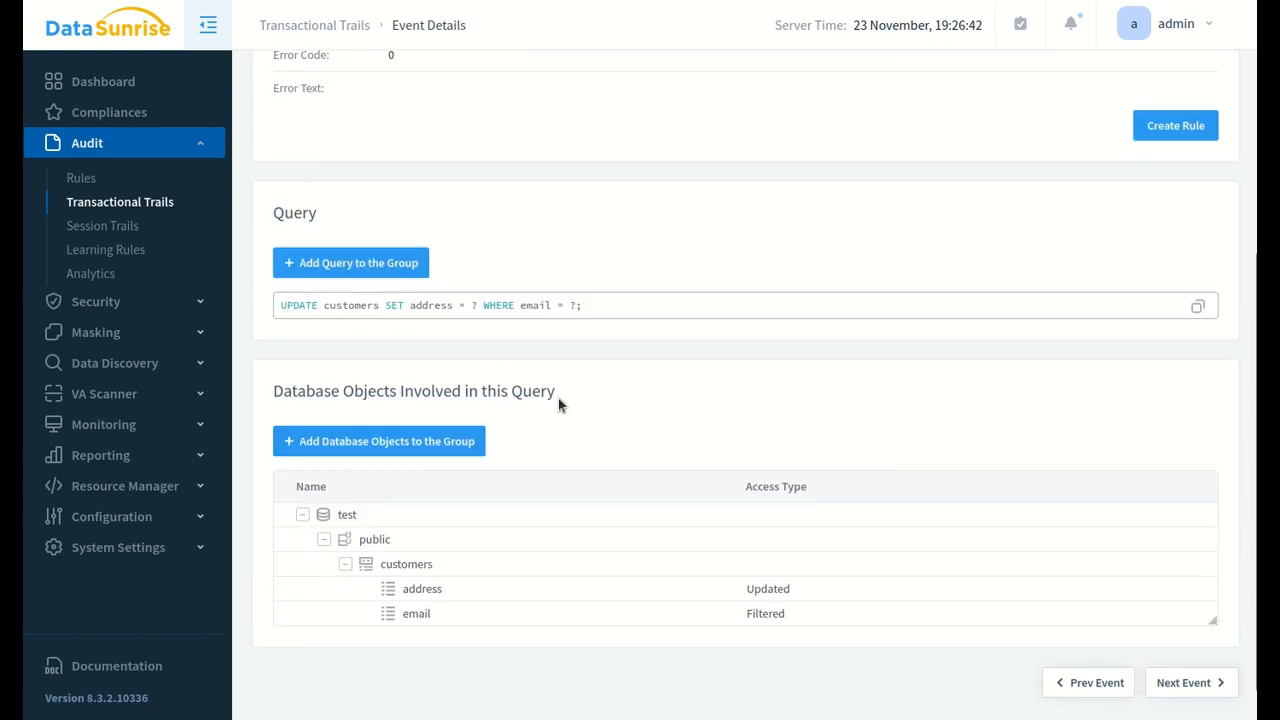
pyautogui.scroll(-1, 558, 398)
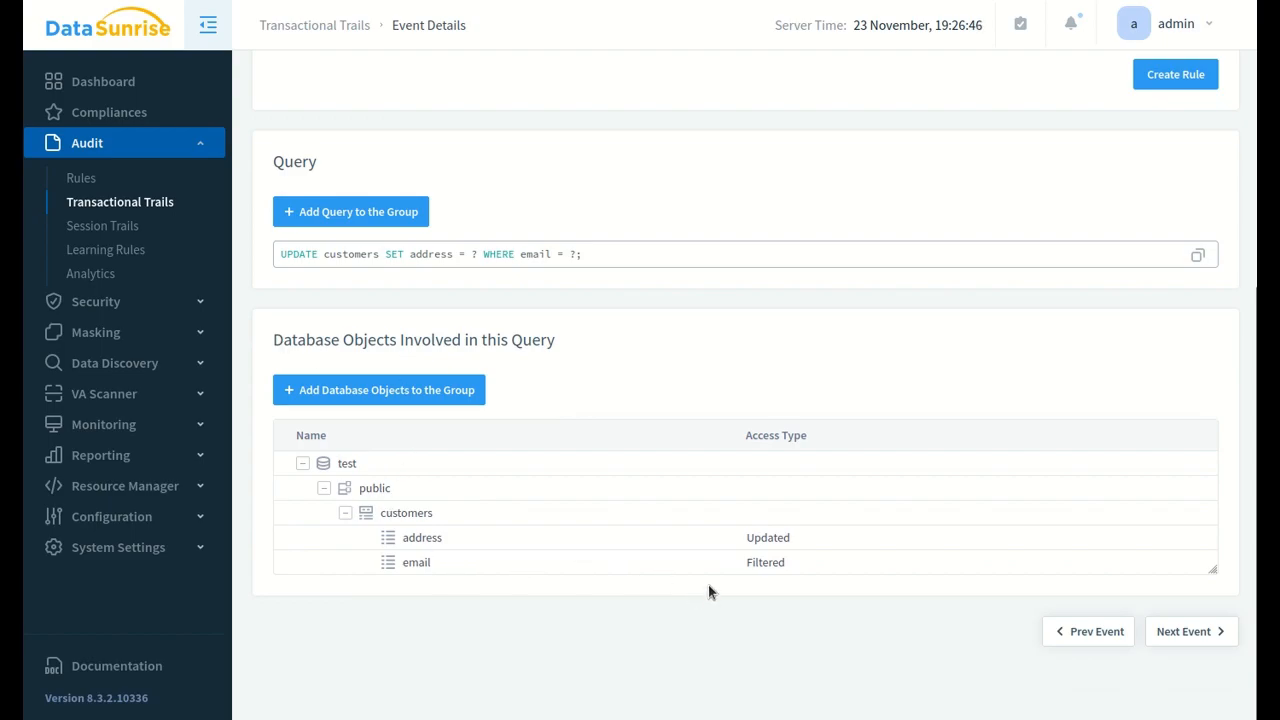
pyautogui.hotkey('alt', 'Left')
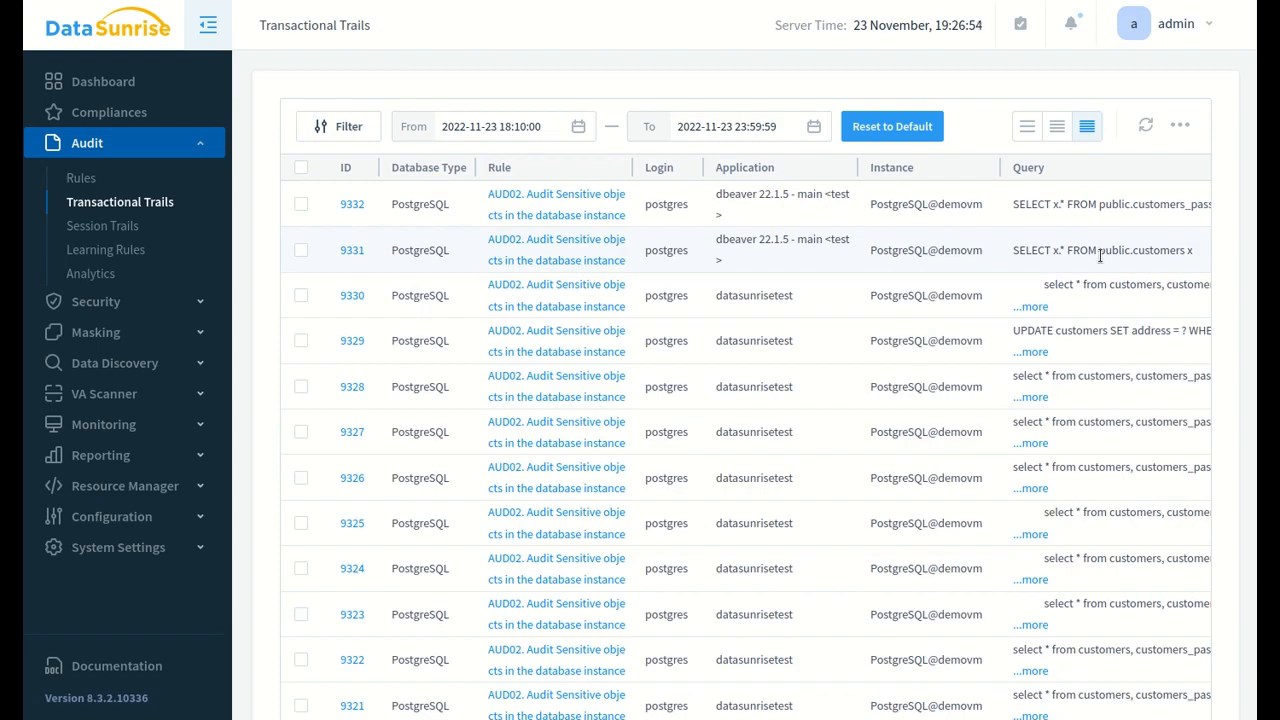
# Step: Examine event 9331, the DBeaver SELECT on public.customers, including its involved database objects and query results
pyautogui.click(345, 252)
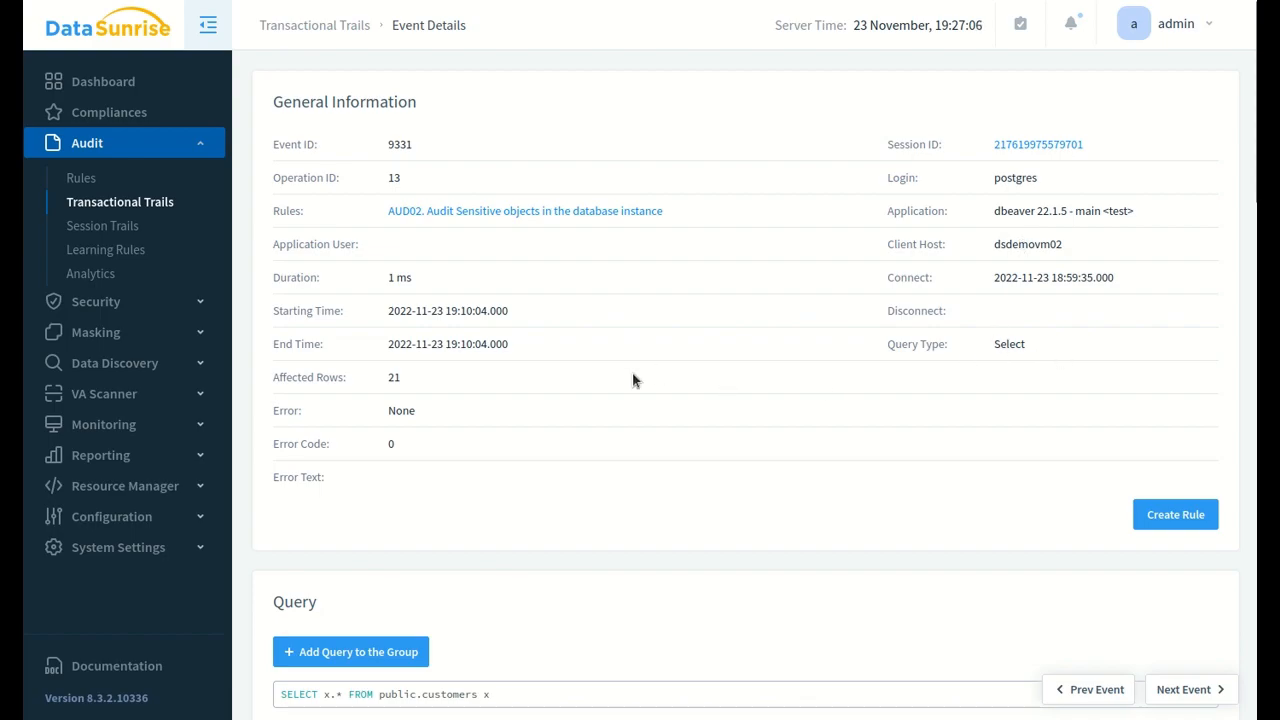
pyautogui.scroll(-5, 634, 377)
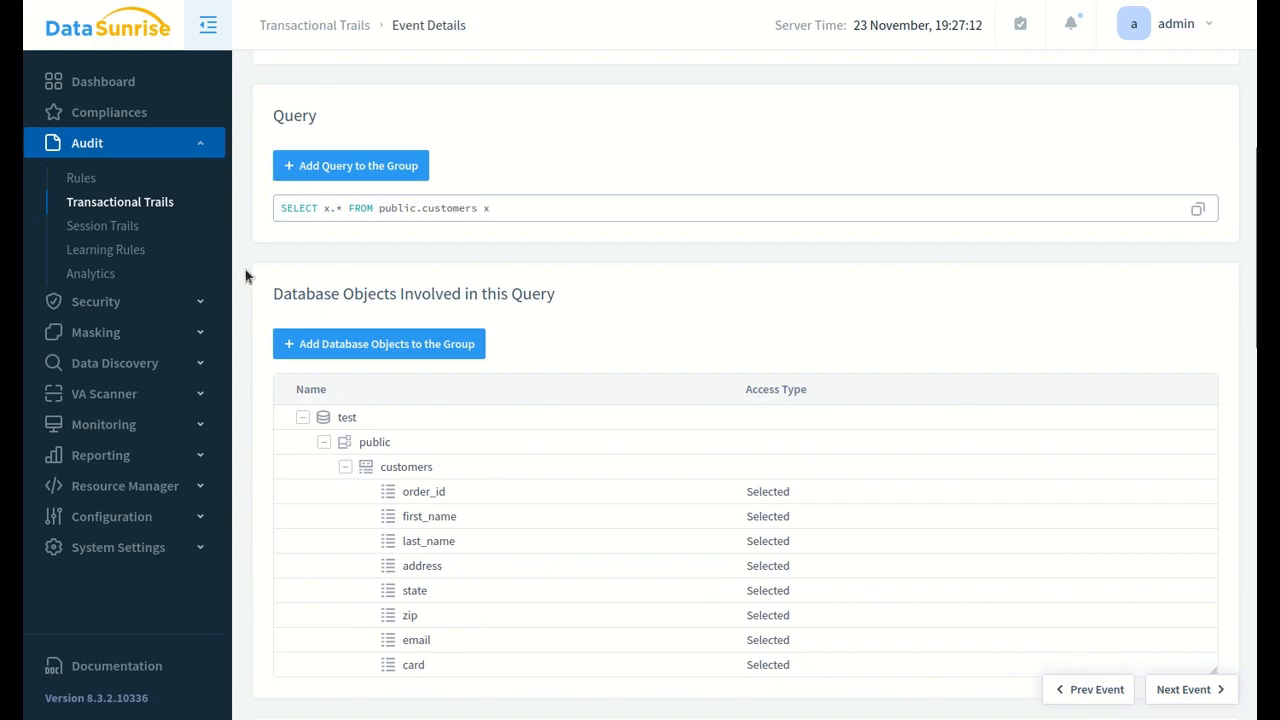
pyautogui.scroll(-4, 252, 285)
pyautogui.scroll(-2, 260, 313)
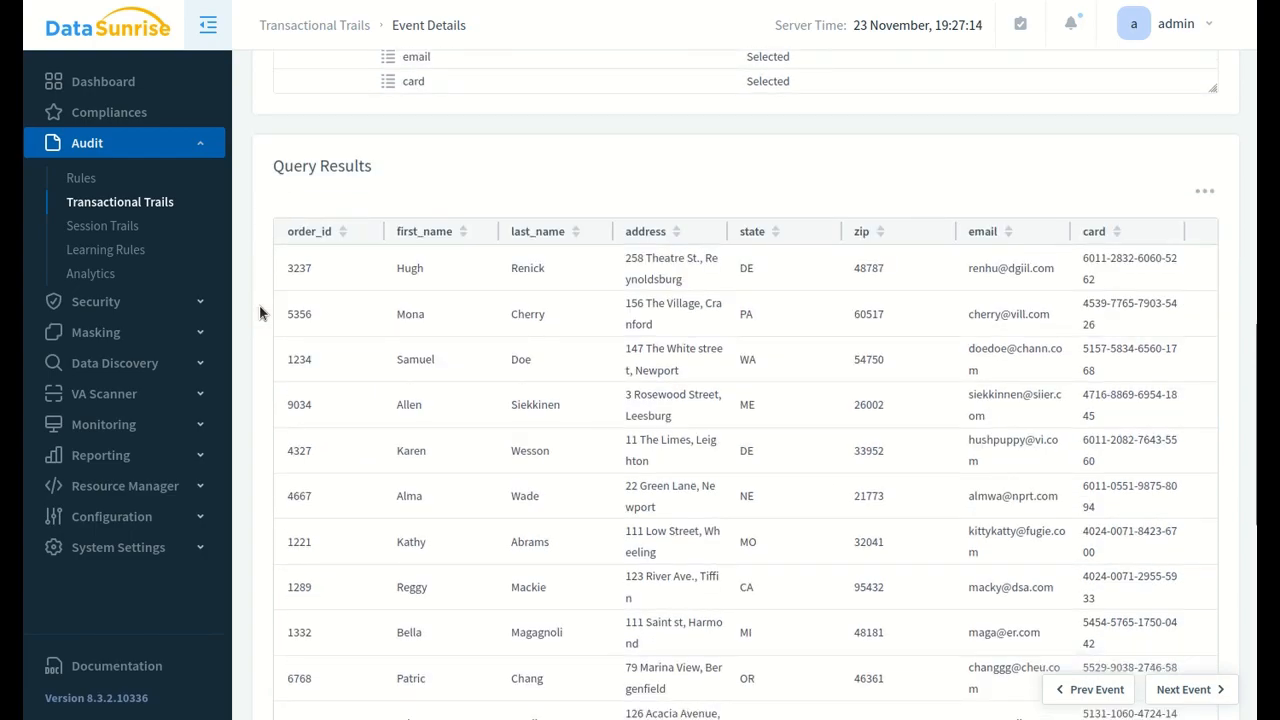
pyautogui.scroll(2, 260, 313)
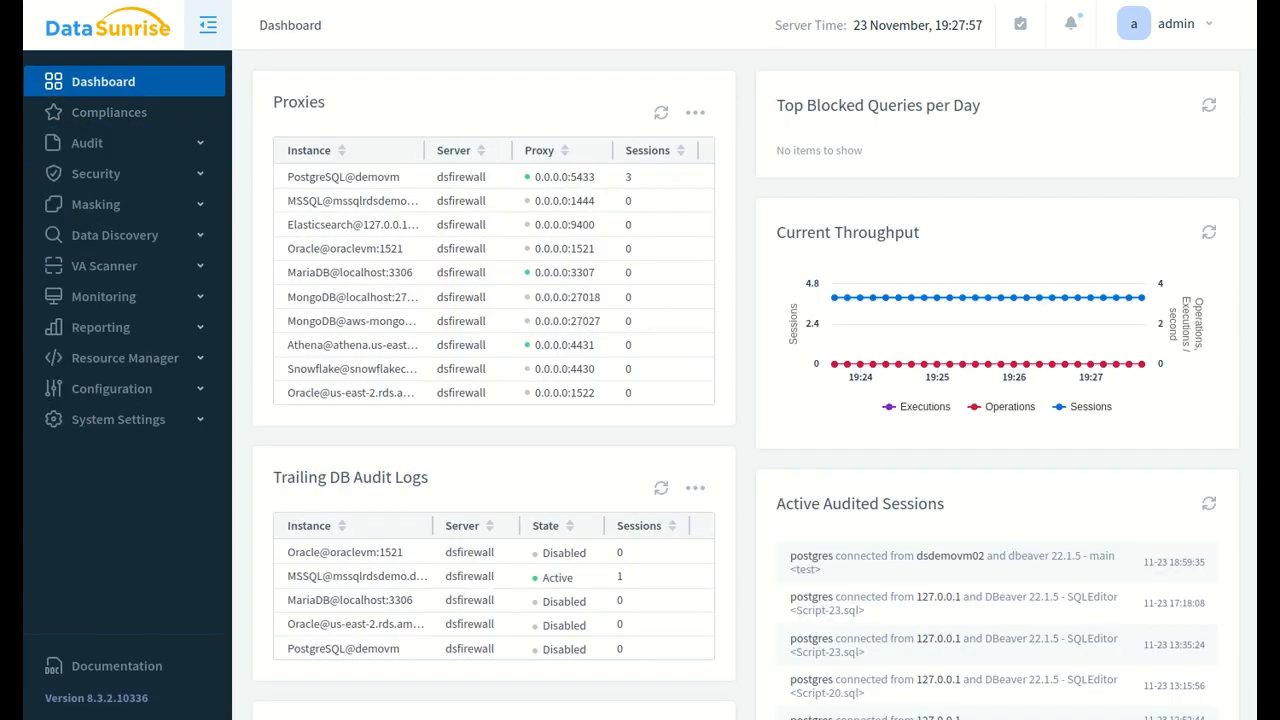